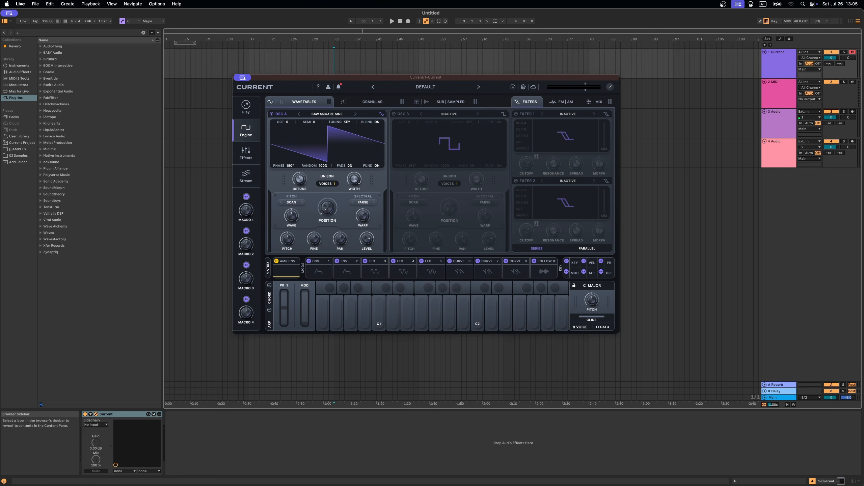
# Step: Audition a note and set OSC A's wavetable position to about 27%
pyautogui.moveTo(436, 79); pyautogui.dragTo(432, 80)
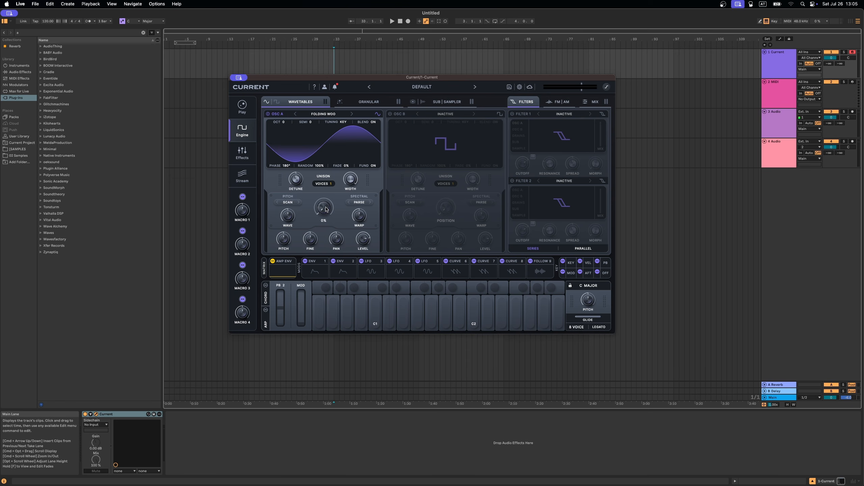
pyautogui.press('a')
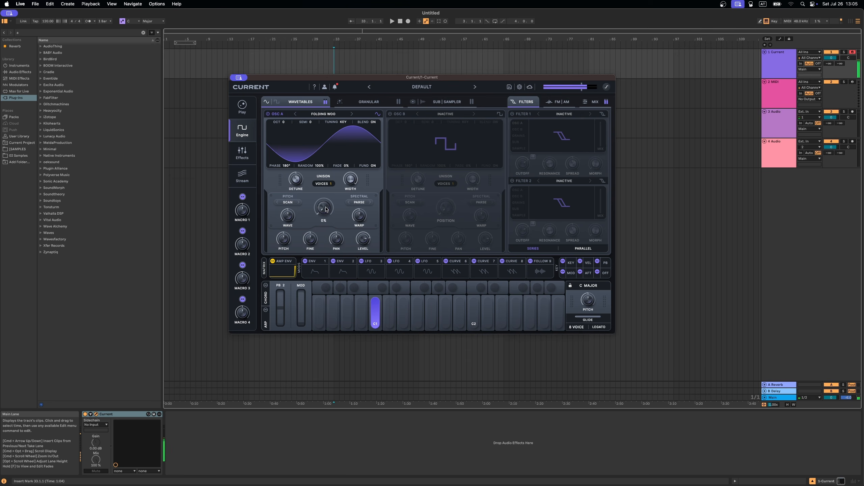
pyautogui.moveTo(326, 205)
pyautogui.mouseDown()
pyautogui.moveTo(342, 153)
pyautogui.moveTo(335, 207)
pyautogui.moveTo(323, 205)
pyautogui.mouseUp()
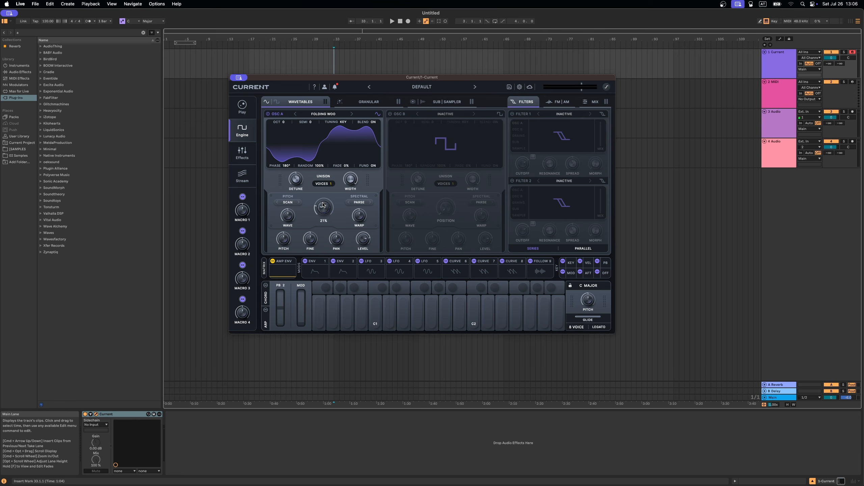
# Step: Assign LFO 5 to modulate OSC A's wavetable position, open LFO 5, and audition a note
pyautogui.moveTo(416, 266); pyautogui.dragTo(323, 219)
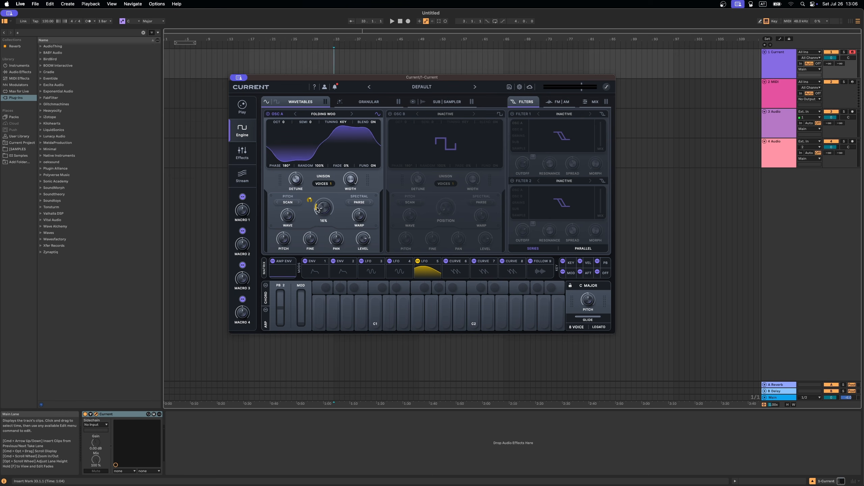
pyautogui.click(426, 267)
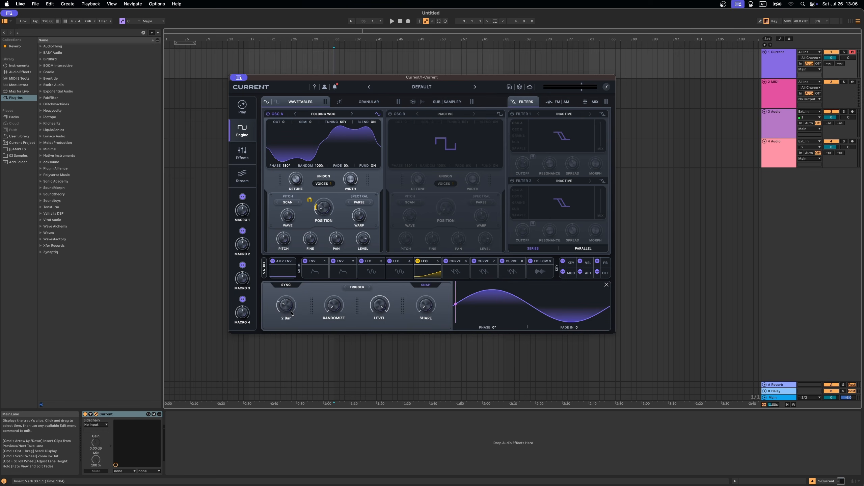
pyautogui.press('a')
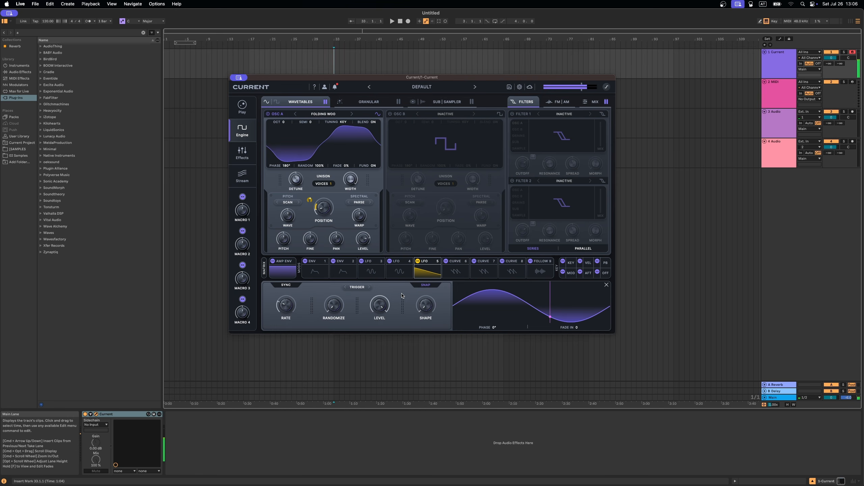
# Step: Switch OSC A's warp mode to Shape Bend and modulate the bend amount with LFO 5
pyautogui.click(288, 202)
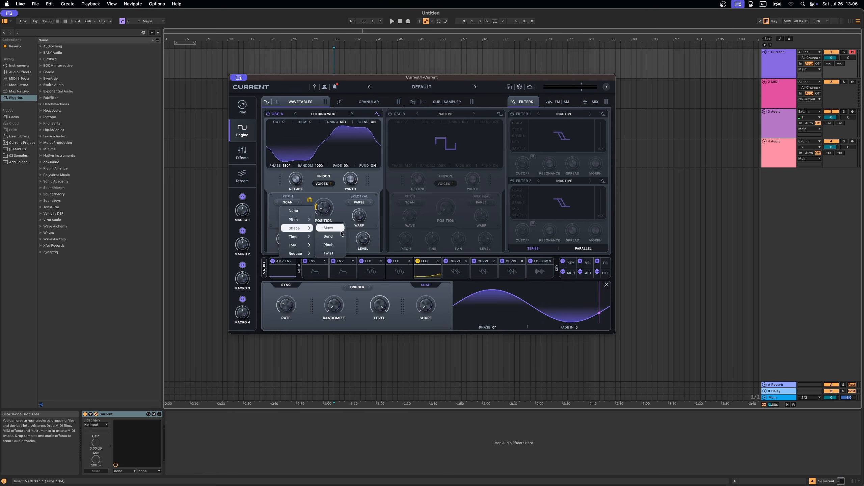
pyautogui.click(289, 219)
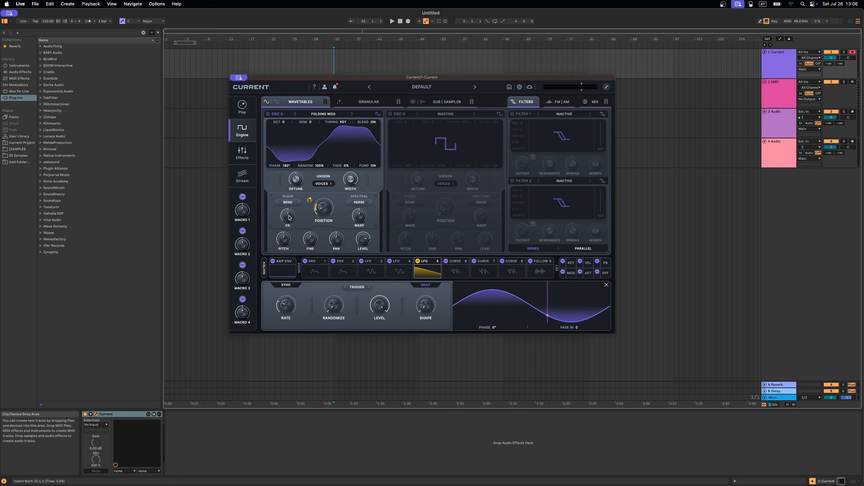
pyautogui.moveTo(289, 219); pyautogui.dragTo(297, 238)
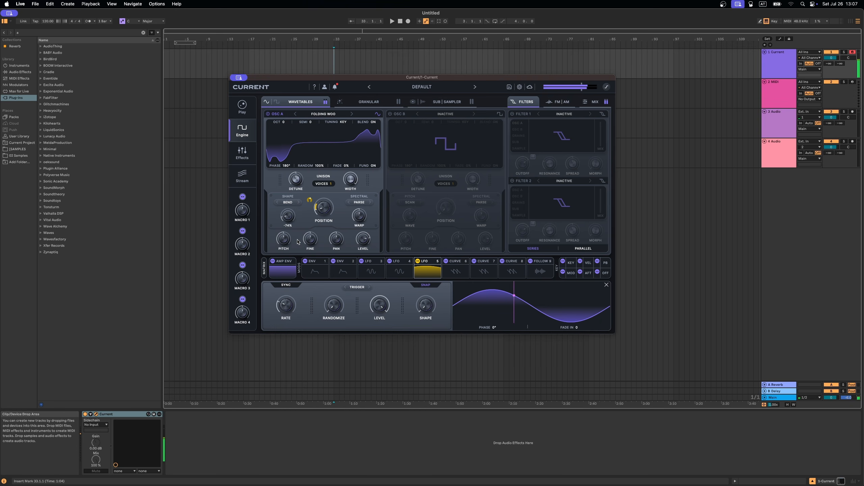
pyautogui.moveTo(418, 261); pyautogui.dragTo(280, 217)
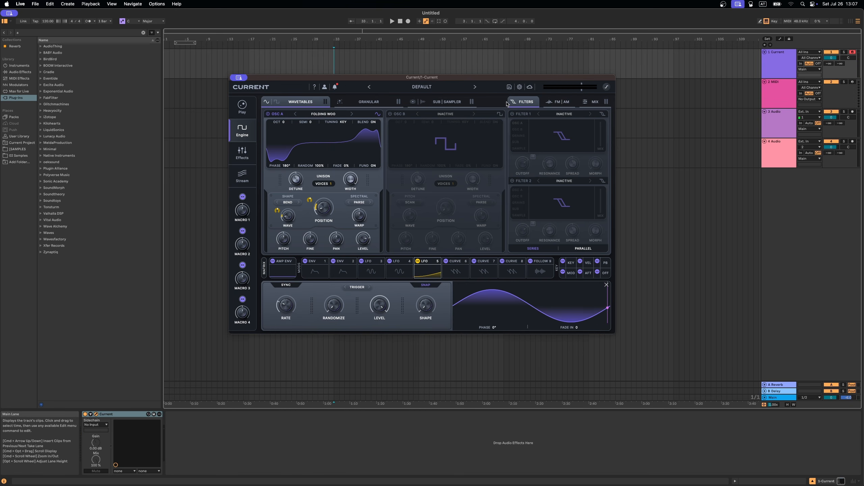
# Step: Enable OSC B and select OSC B as the FM source for OSC A
pyautogui.click(390, 115)
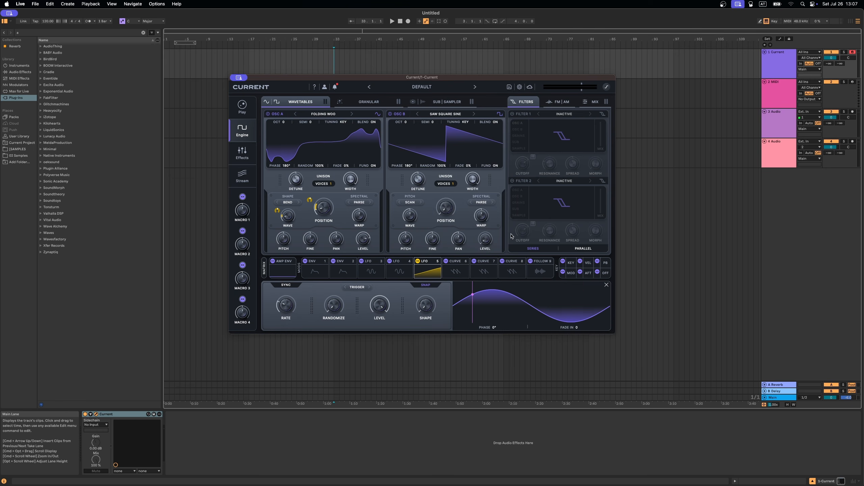
pyautogui.click(558, 101)
pyautogui.click(530, 129)
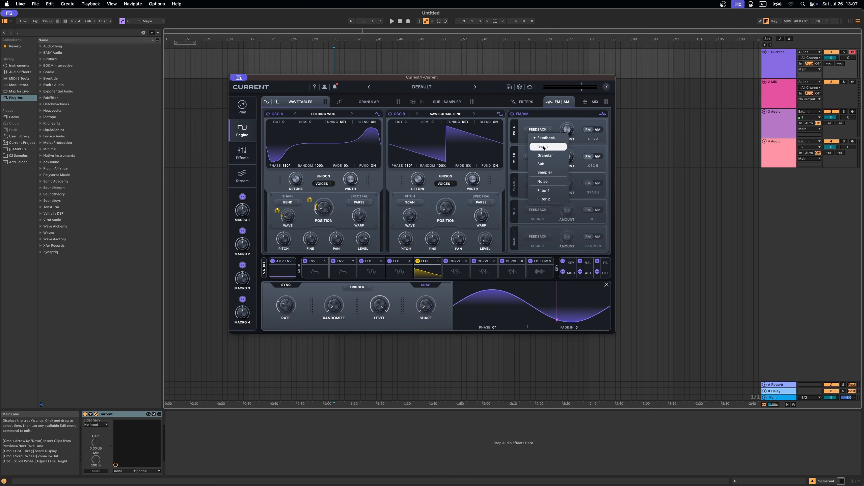
pyautogui.click(560, 136)
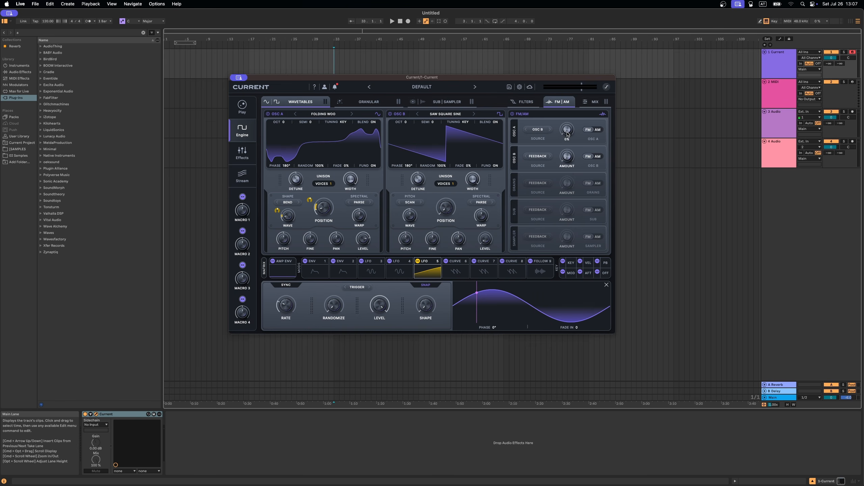
# Step: Raise OSC A's FM amount and set OSC B's octave to +3
pyautogui.moveTo(560, 136); pyautogui.dragTo(570, 109)
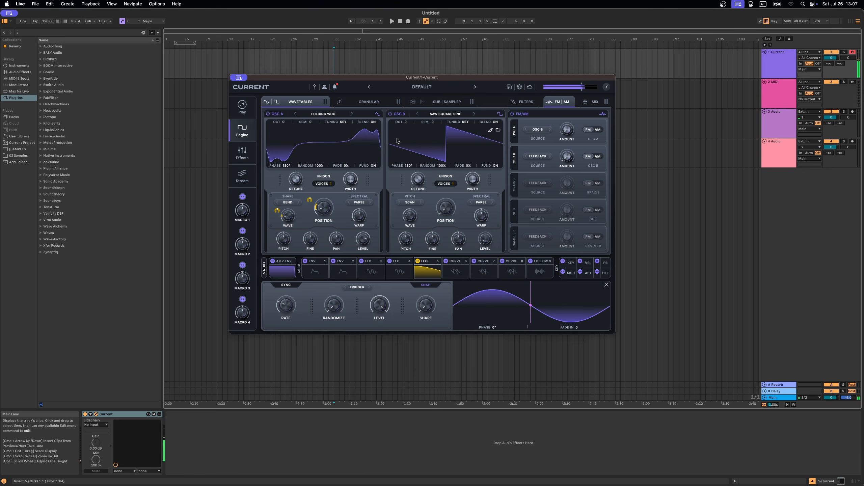
pyautogui.moveTo(405, 122); pyautogui.dragTo(409, 93)
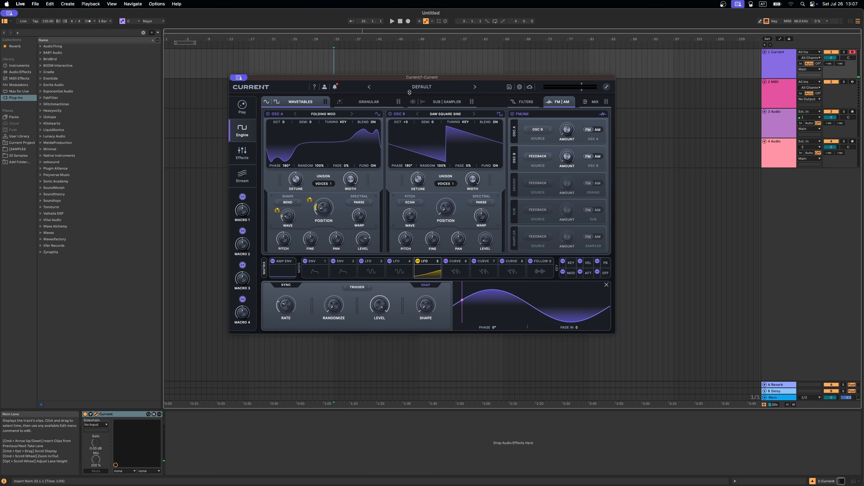
pyautogui.moveTo(568, 133); pyautogui.dragTo(577, 113)
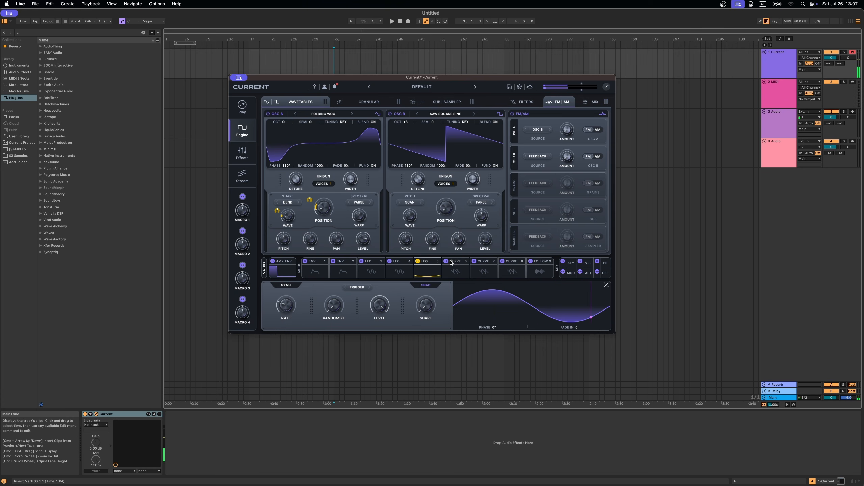
# Step: Modulate the FM amount with Curve 6, reshaping its curve and adjusting its rate
pyautogui.moveTo(570, 132); pyautogui.dragTo(561, 126)
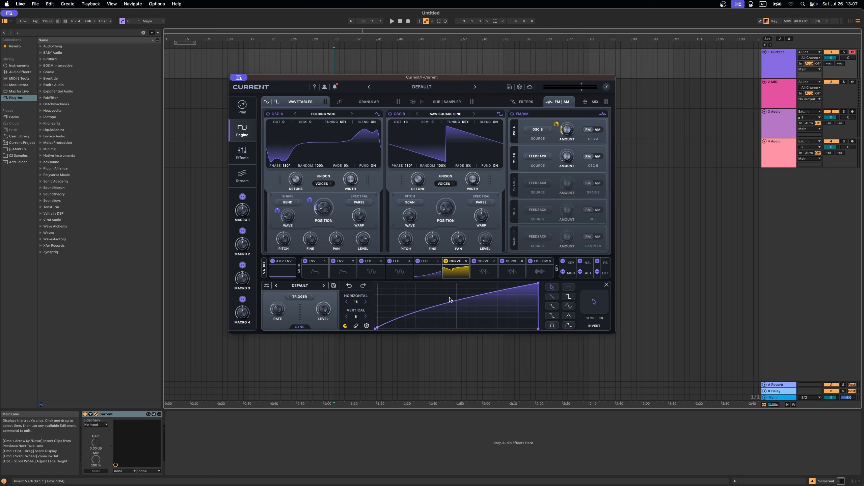
pyautogui.moveTo(460, 297); pyautogui.dragTo(461, 311)
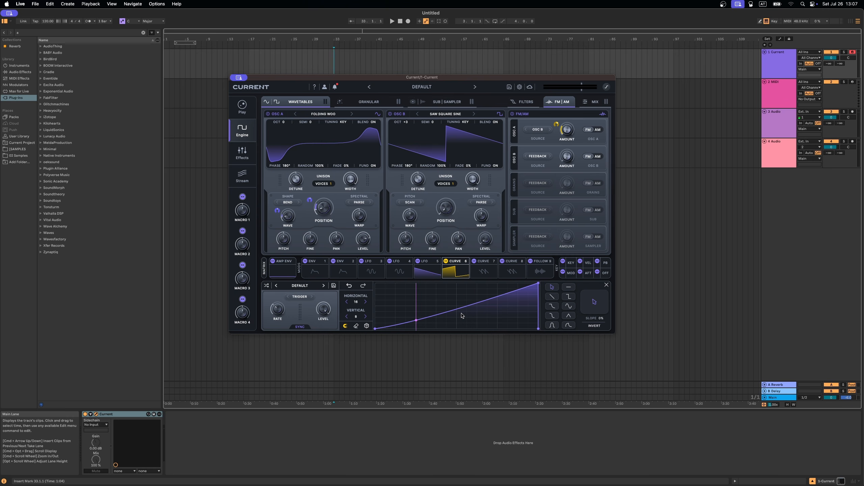
pyautogui.moveTo(276, 310)
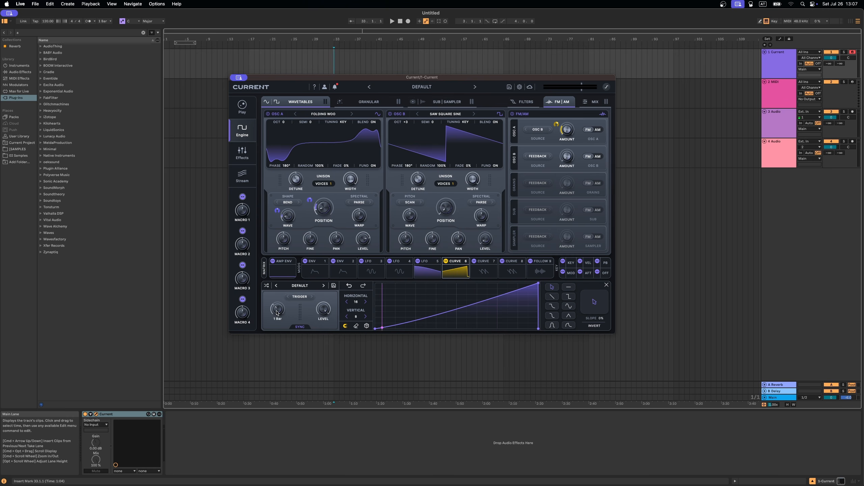
pyautogui.moveTo(276, 310); pyautogui.dragTo(280, 311)
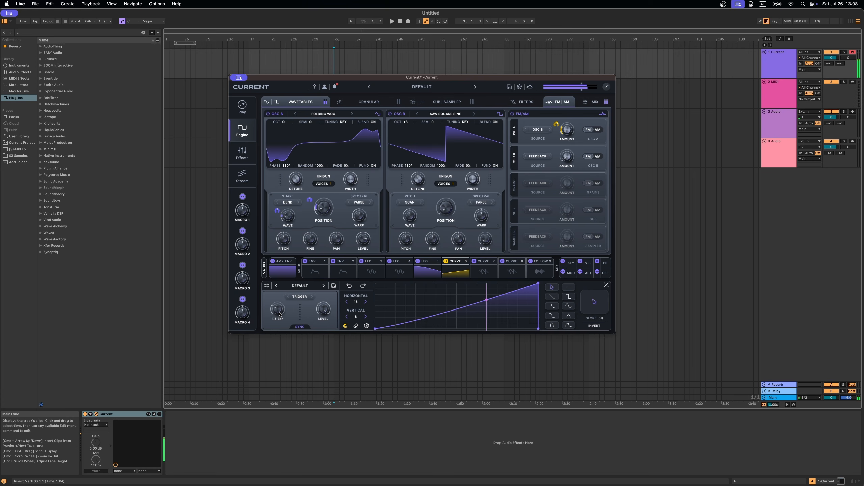
# Step: Set Curve 6 to One-Shot triggering and OSC B's unison to 3 voices
pyautogui.click(300, 297)
pyautogui.click(299, 314)
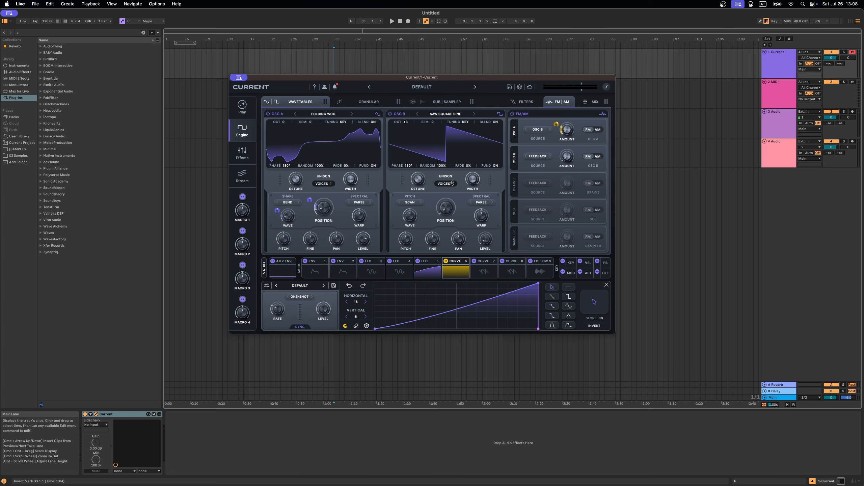
pyautogui.moveTo(453, 184); pyautogui.dragTo(452, 172)
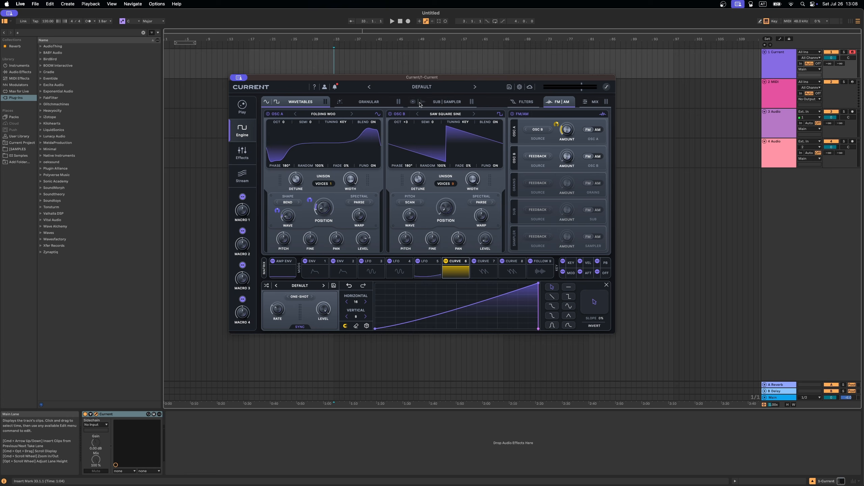
# Step: Add a Fuse Compressor to the first effect slot and load its Synth Clarity preset
pyautogui.click(243, 150)
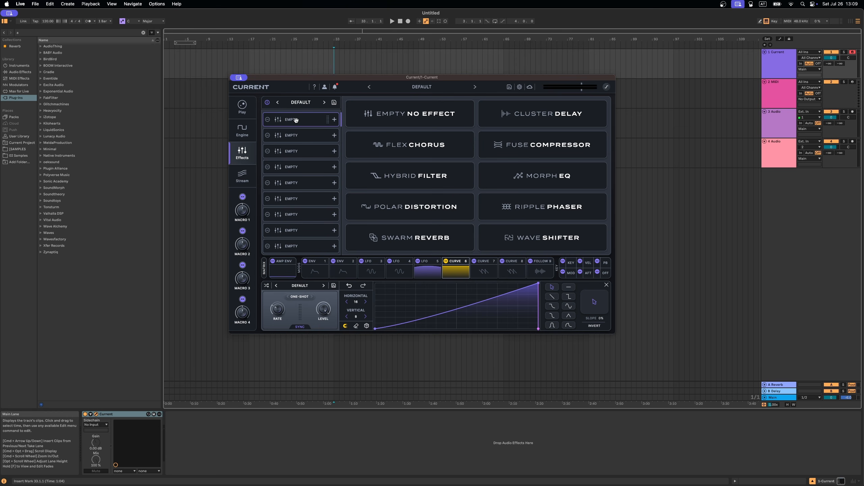
pyautogui.click(542, 144)
pyautogui.click(476, 104)
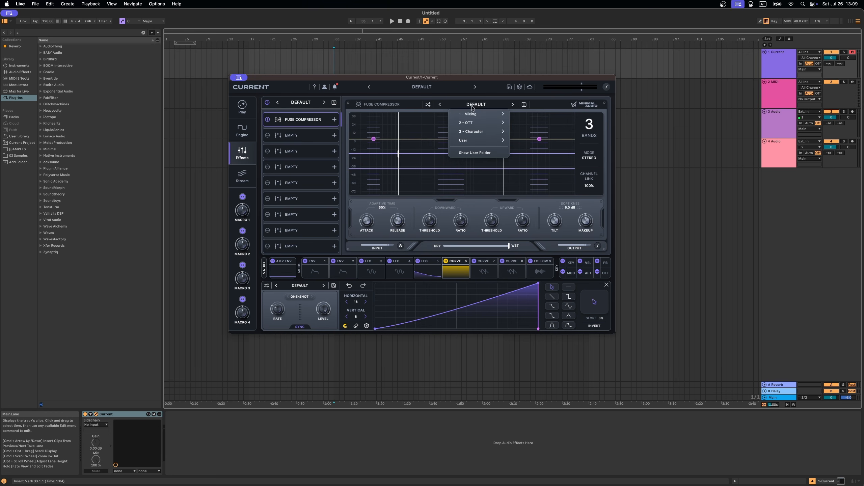
pyautogui.moveTo(473, 115)
pyautogui.click(534, 237)
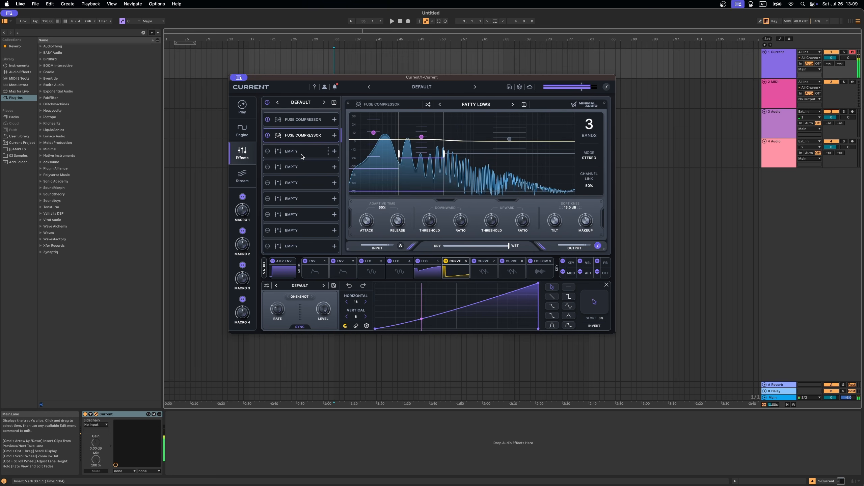
# Step: Add a Polar Distortion to the next empty effect slot with the Brighten Up preset
pyautogui.click(301, 156)
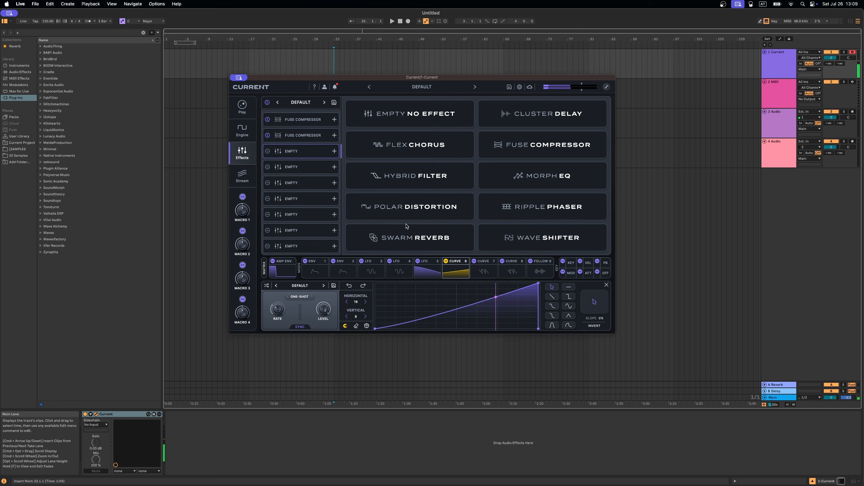
pyautogui.click(426, 202)
pyautogui.click(470, 108)
pyautogui.moveTo(476, 115)
pyautogui.click(536, 122)
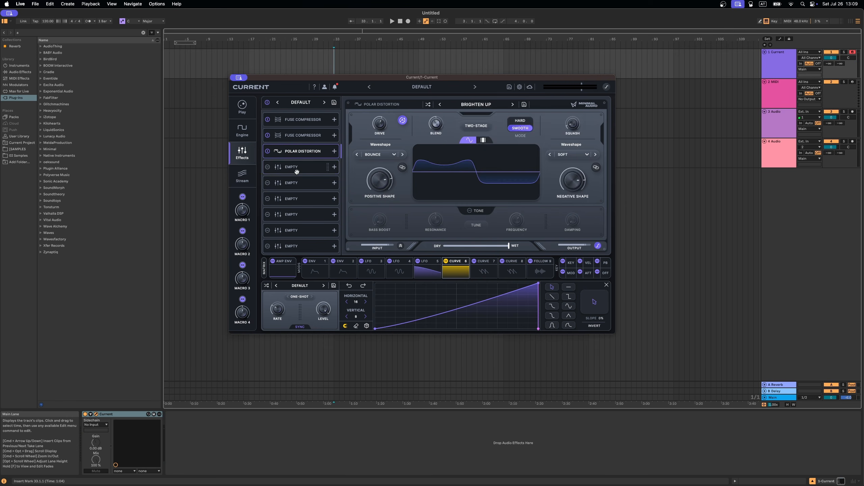
# Step: Add a second Polar Distortion in the following slot with the Hard Vertices preset
pyautogui.click(295, 169)
pyautogui.click(408, 201)
pyautogui.click(476, 107)
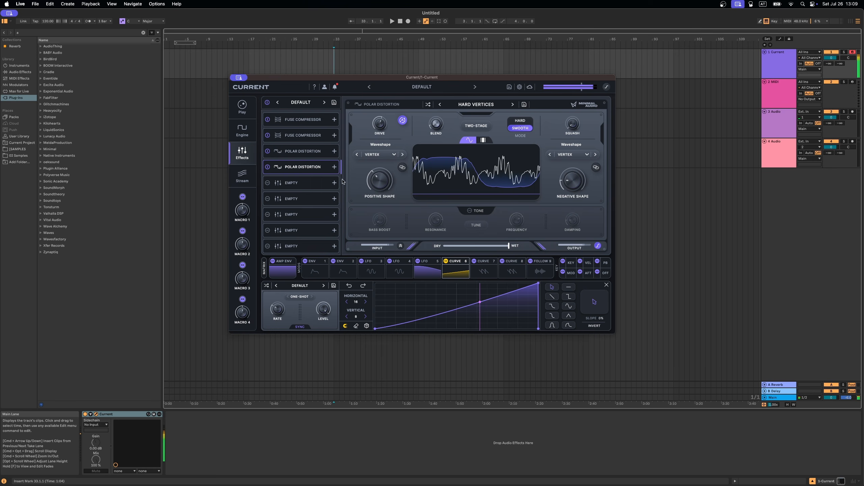
# Step: Add a third Polar Distortion with the Hard Edges preset and turn its dry/wet mix toward dry
pyautogui.click(296, 185)
pyautogui.click(408, 200)
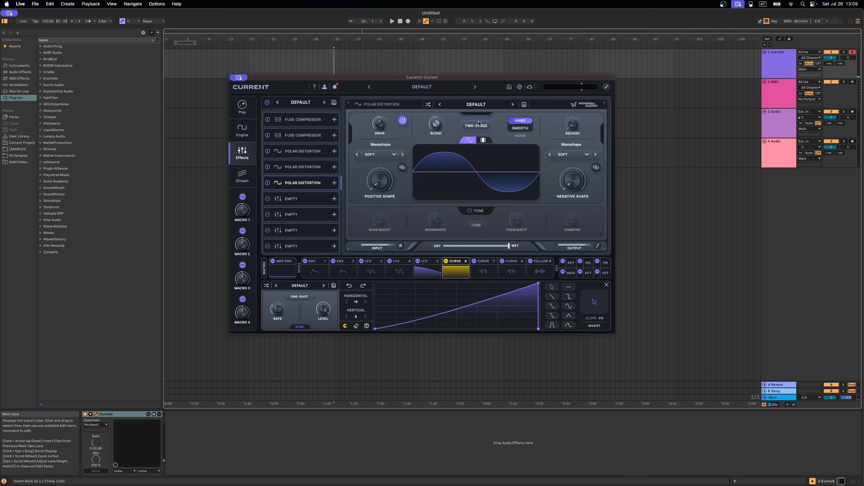
pyautogui.click(476, 104)
pyautogui.moveTo(474, 117)
pyautogui.click(541, 123)
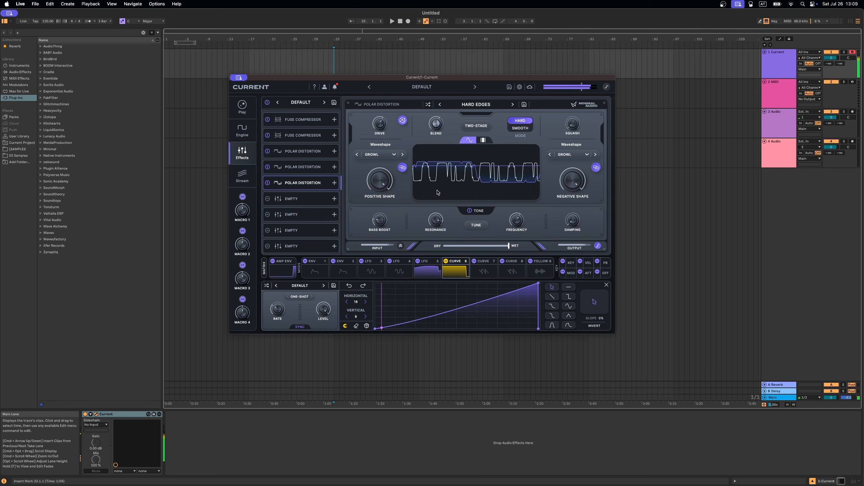
pyautogui.moveTo(523, 248); pyautogui.dragTo(440, 250)
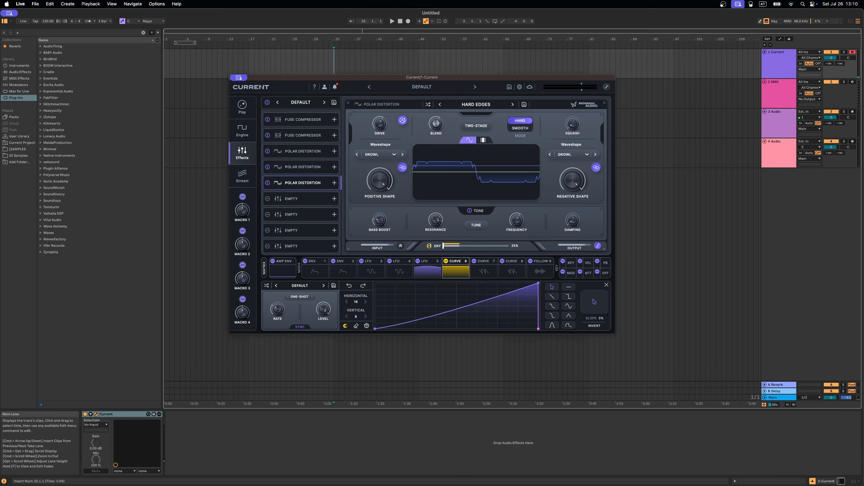
# Step: Add a Morph EQ with the Freq Symmetry preset and modulate its morph amount with LFO 5
pyautogui.click(291, 202)
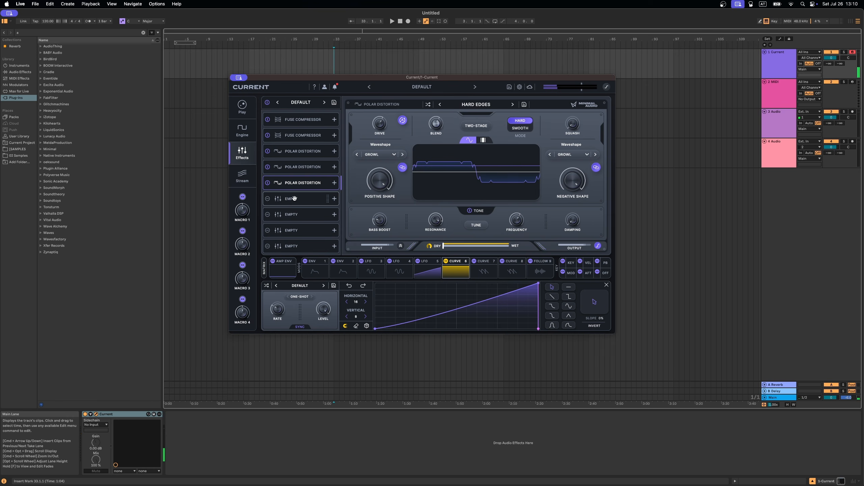
pyautogui.click(575, 174)
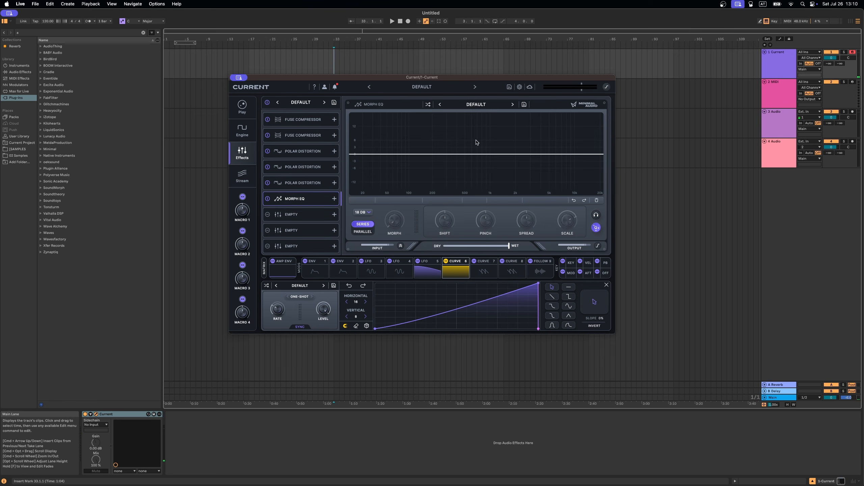
pyautogui.click(475, 109)
pyautogui.moveTo(476, 113)
pyautogui.click(531, 185)
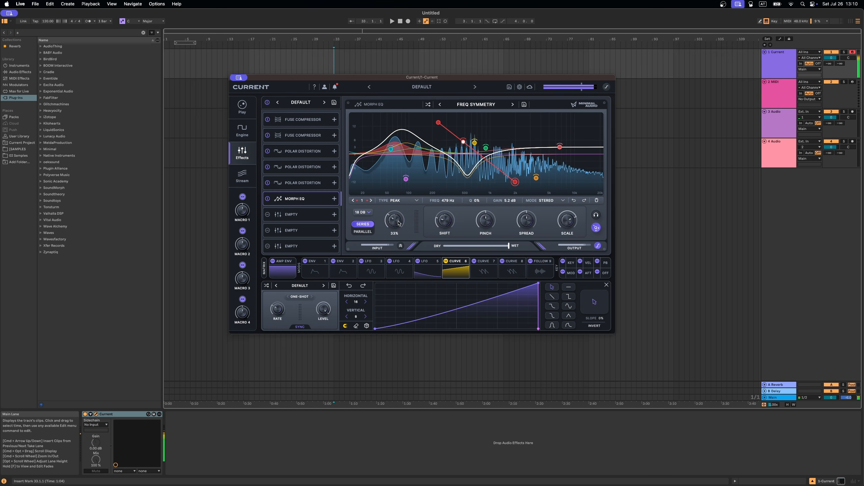
pyautogui.moveTo(392, 228); pyautogui.dragTo(393, 225)
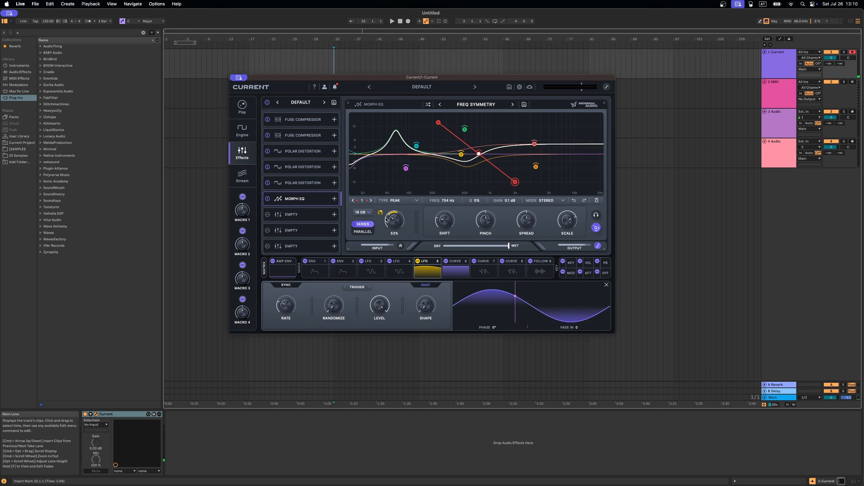
# Step: Modulate the Morph EQ's shift with Curve 6 and move the Morph EQ to the top of the effects chain
pyautogui.moveTo(444, 260); pyautogui.dragTo(432, 218)
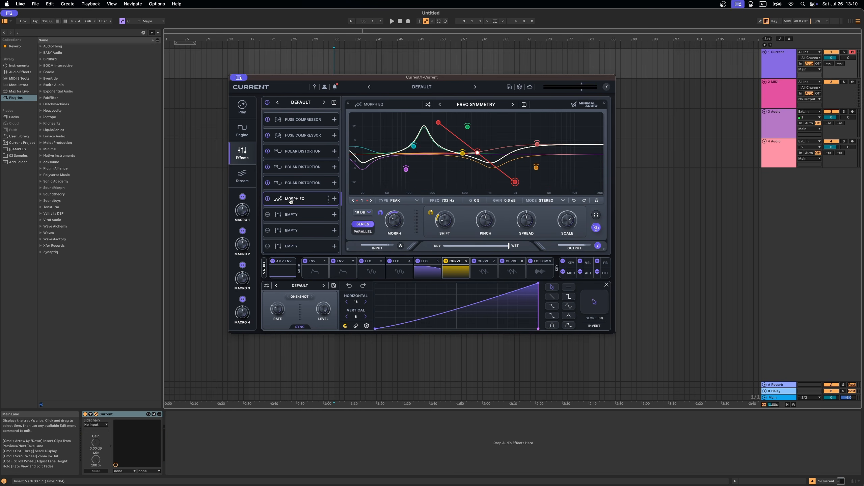
pyautogui.moveTo(291, 201); pyautogui.dragTo(297, 121)
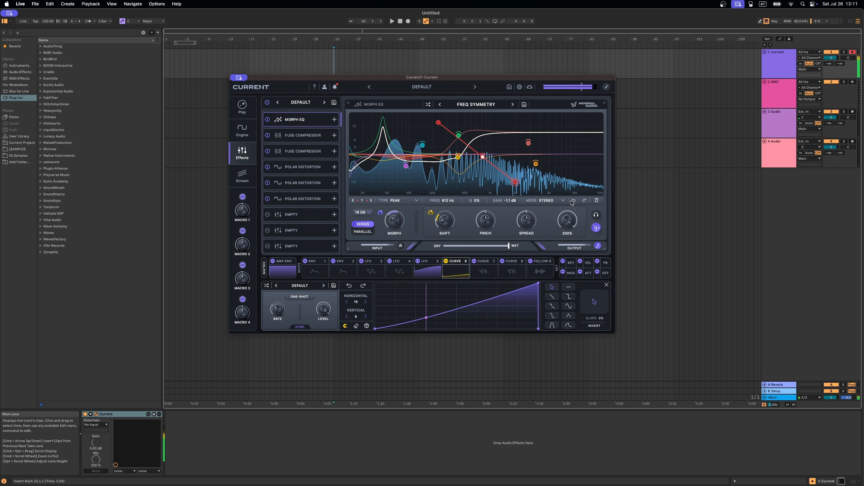
pyautogui.moveTo(570, 220)
pyautogui.mouseDown()
pyautogui.moveTo(572, 203)
pyautogui.moveTo(569, 221)
pyautogui.mouseUp()
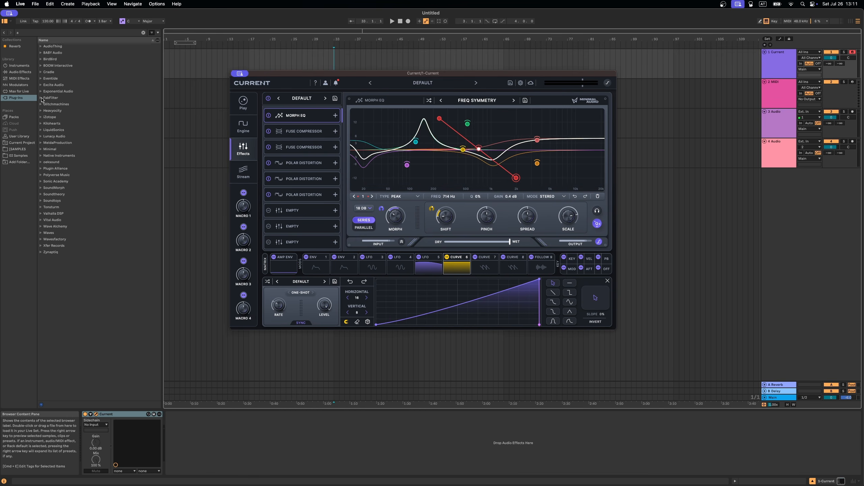
# Step: Load FabFilter Saturn 2 from the plug-in browser onto the track after Current
pyautogui.click(41, 98)
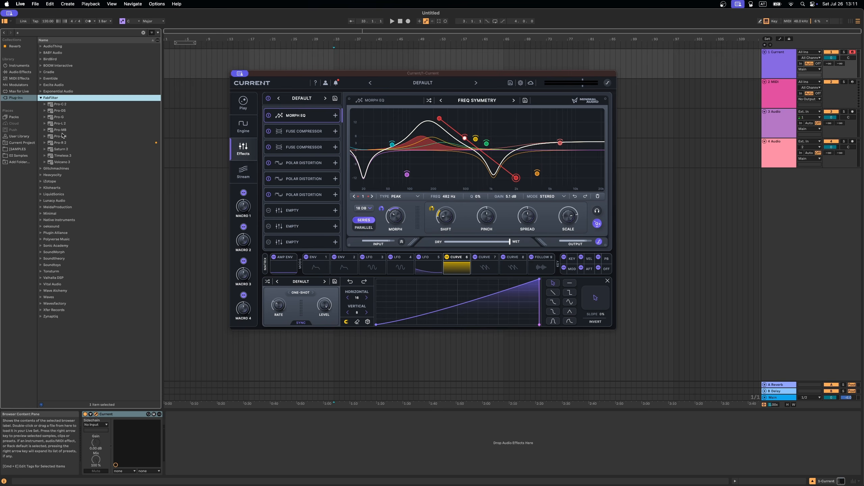
pyautogui.doubleClick(61, 150)
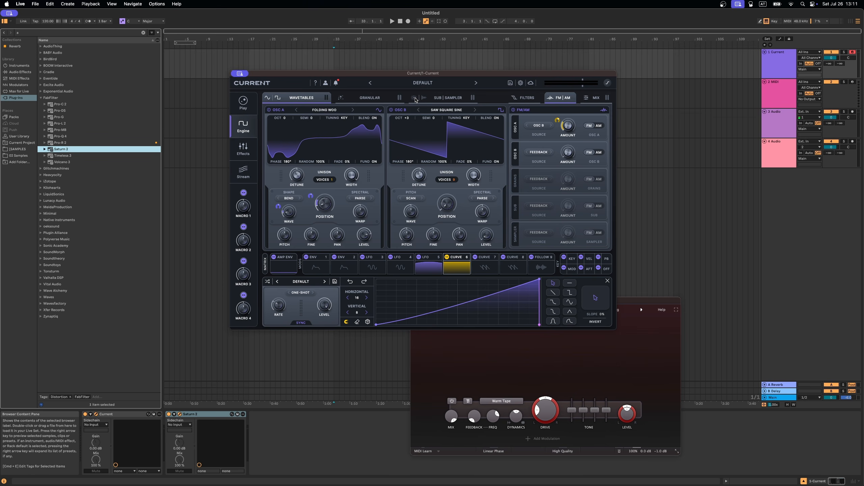
# Step: Enable the sub oscillator in the FM/AM section and open the Sub/Sampler page
pyautogui.click(415, 98)
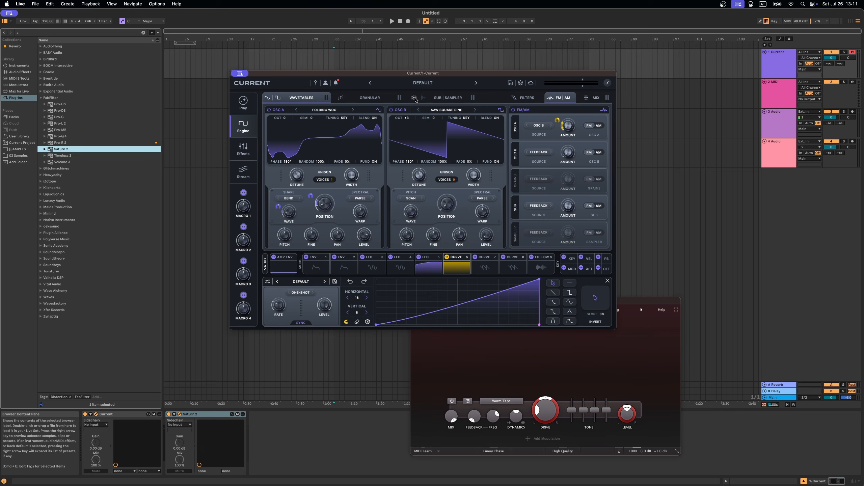
pyautogui.click(447, 98)
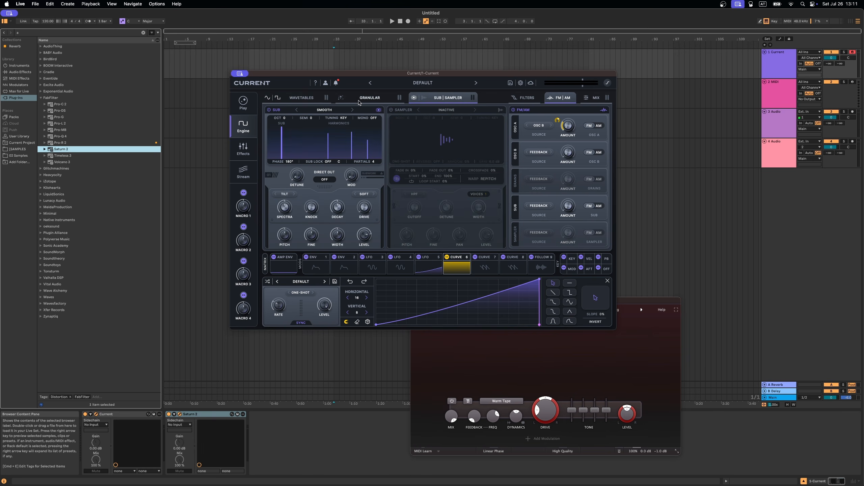
pyautogui.click(243, 148)
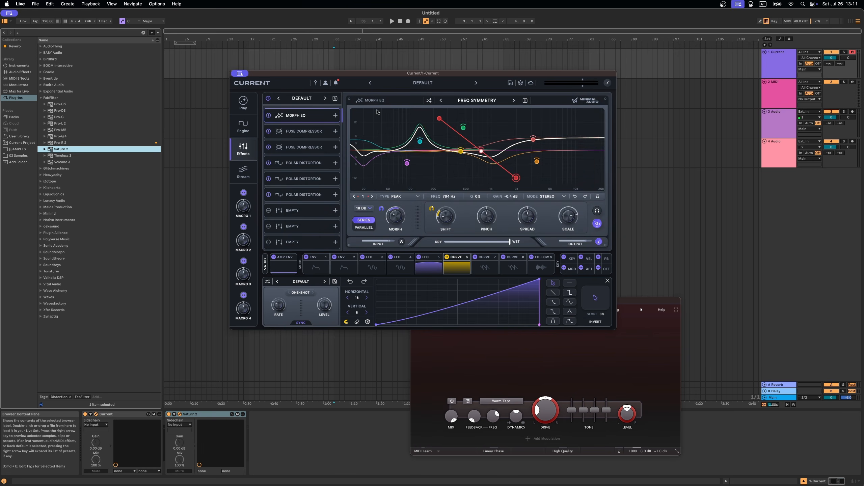
pyautogui.click(249, 130)
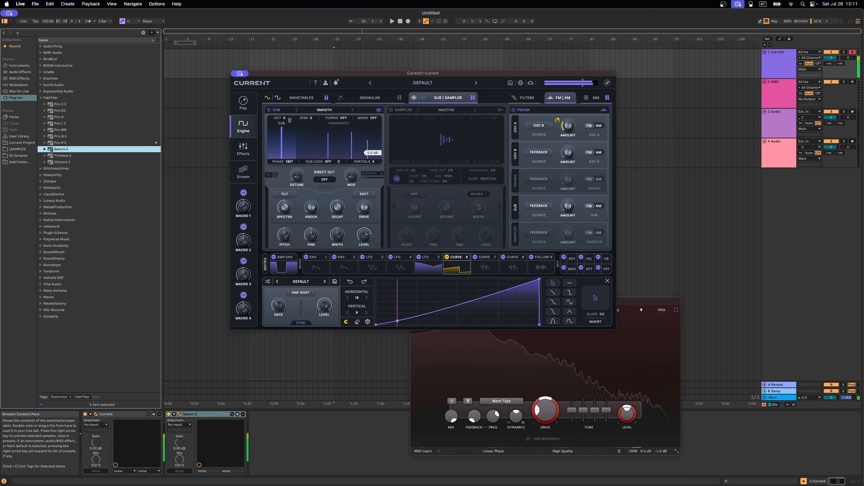
pyautogui.moveTo(290, 120); pyautogui.dragTo(286, 129)
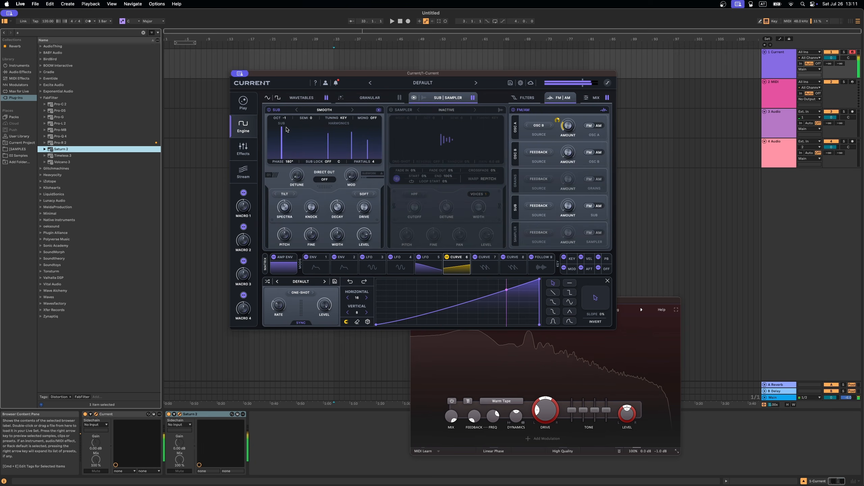
pyautogui.moveTo(286, 129); pyautogui.dragTo(286, 124)
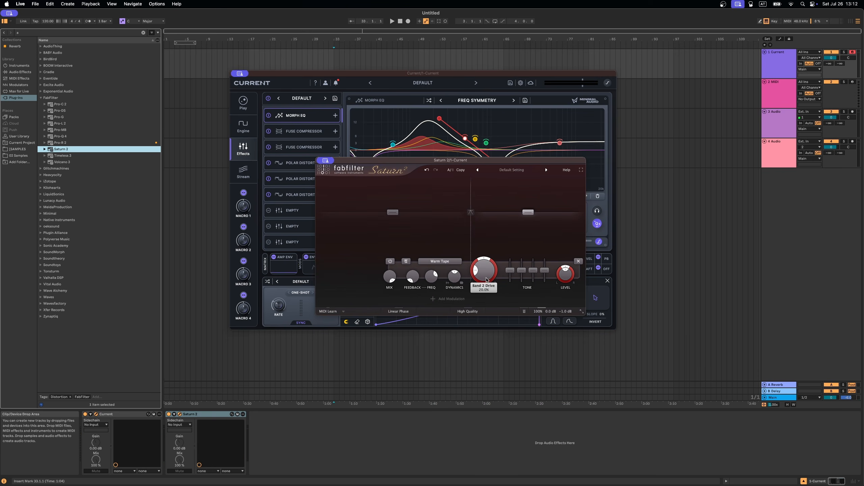
# Step: In Saturn 2, set the band crossover to about 471 Hz and the band 2 drive to about 80%
pyautogui.moveTo(488, 269); pyautogui.dragTo(496, 162)
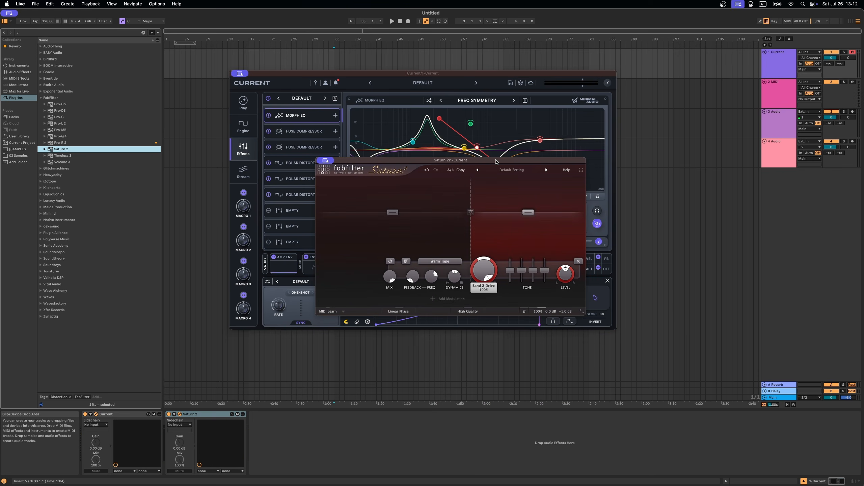
pyautogui.moveTo(471, 241); pyautogui.dragTo(456, 243)
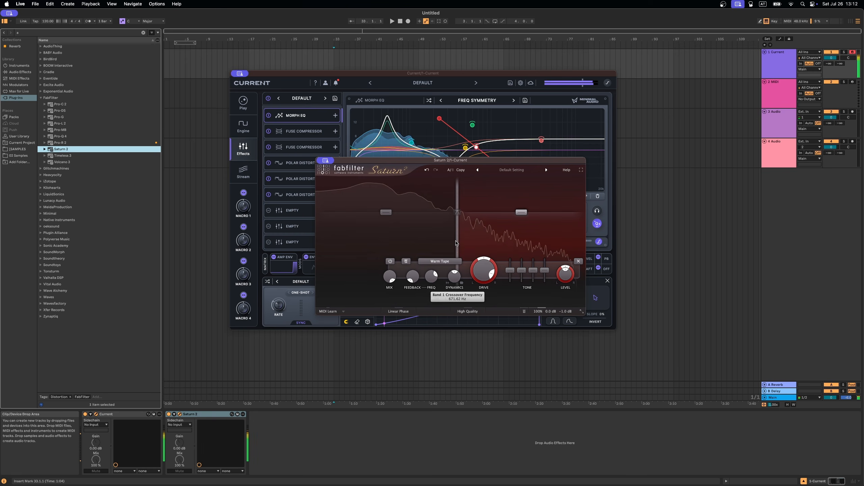
pyautogui.moveTo(481, 269); pyautogui.dragTo(481, 282)
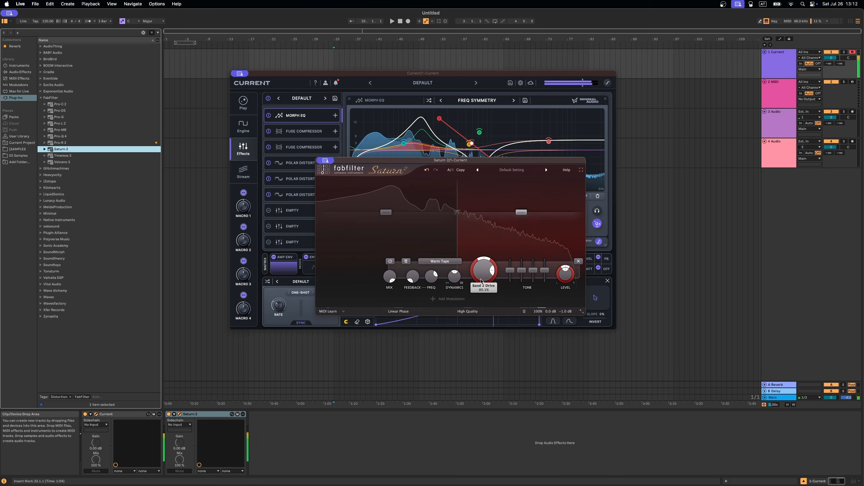
pyautogui.click(405, 233)
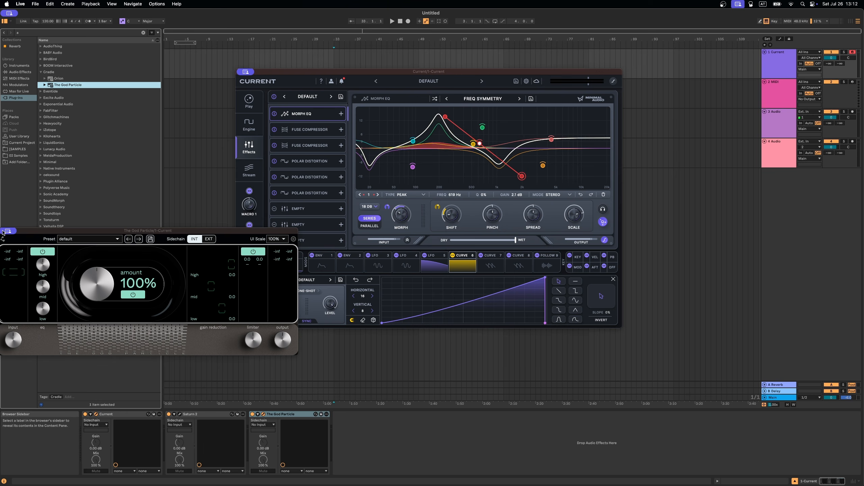
# Step: Add Cradle's The God Particle to the track's device chain
pyautogui.click(5, 234)
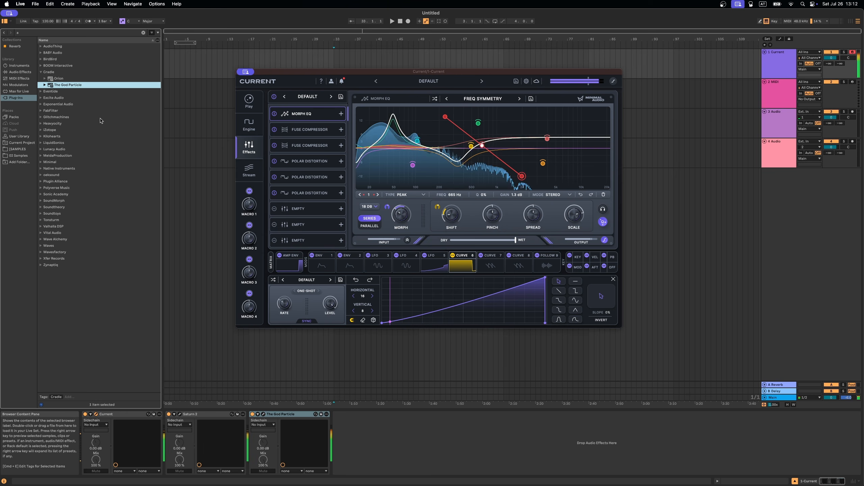
pyautogui.click(41, 72)
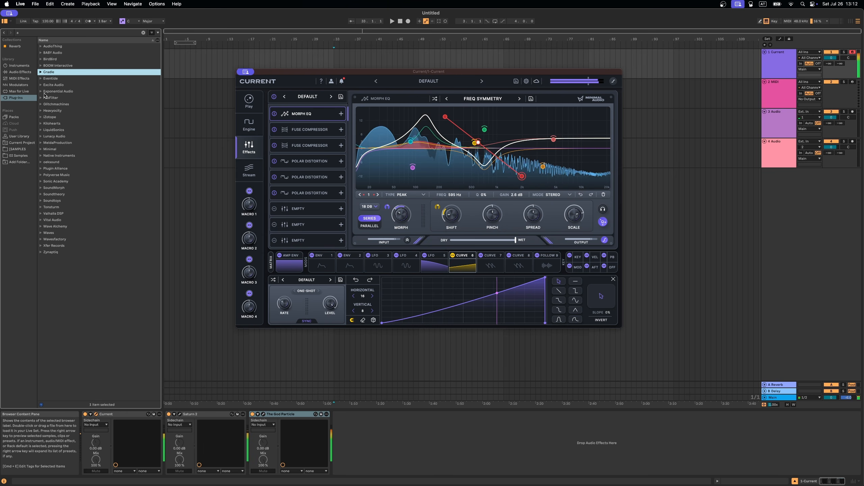
# Step: Add Kilohearts Disperser to the device chain and audition it
pyautogui.click(47, 123)
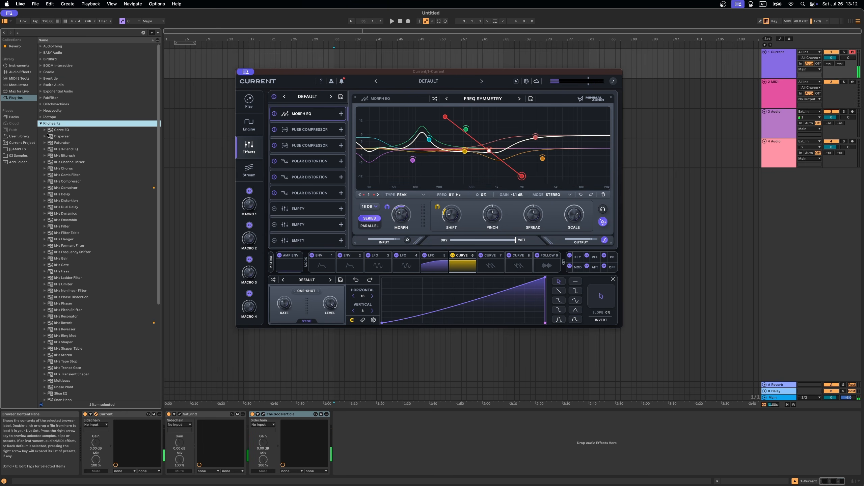
pyautogui.click(58, 137)
pyautogui.moveTo(164, 411); pyautogui.dragTo(167, 416)
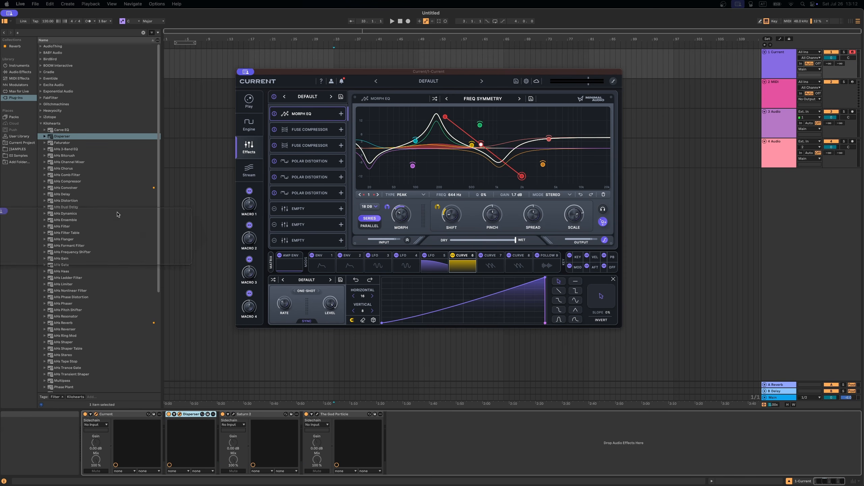
pyautogui.press('a')
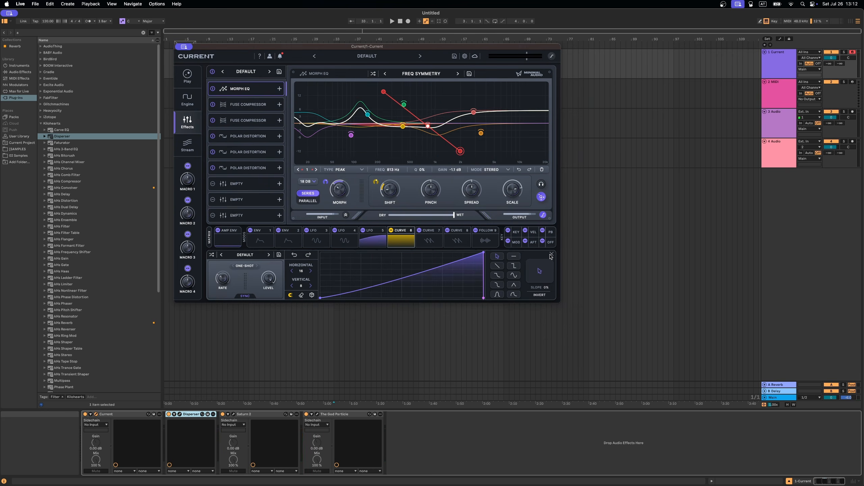
# Step: Switch Current's lower panel to the keyboard view and audition the patch
pyautogui.click(551, 254)
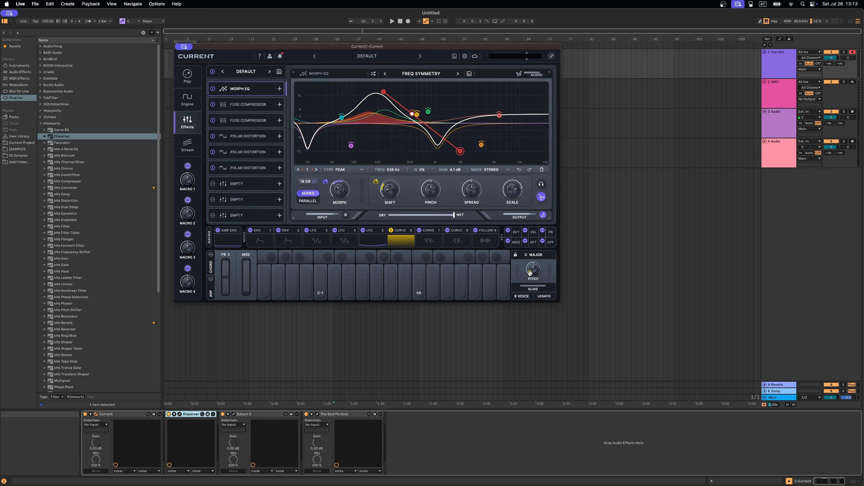
pyautogui.click(404, 242)
pyautogui.click(552, 253)
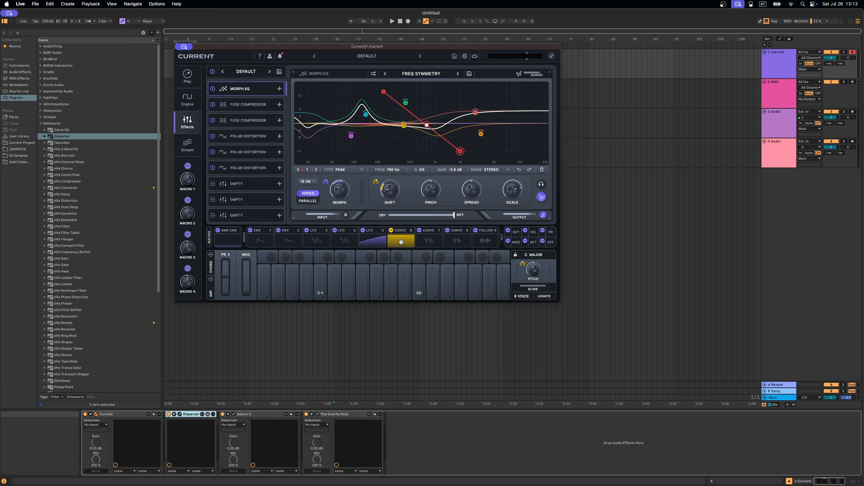
pyautogui.press('a')
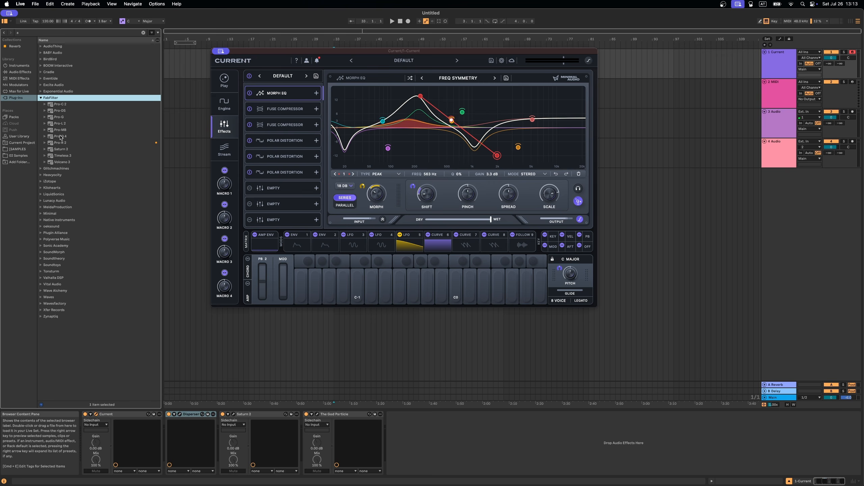
# Step: Insert FabFilter Pro-Q 4 after Disperser and shape a gentle low-mid dip with a few EQ bands
pyautogui.moveTo(61, 137); pyautogui.dragTo(219, 429)
pyautogui.click(447, 251)
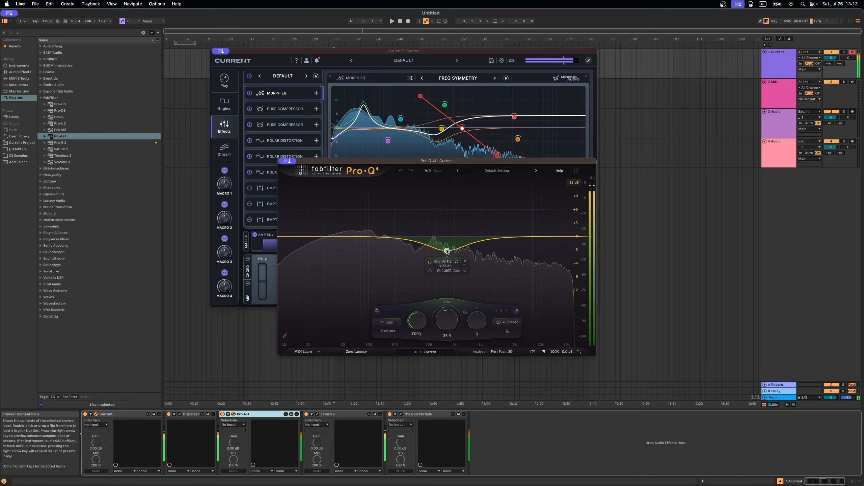
pyautogui.moveTo(447, 251); pyautogui.dragTo(403, 253)
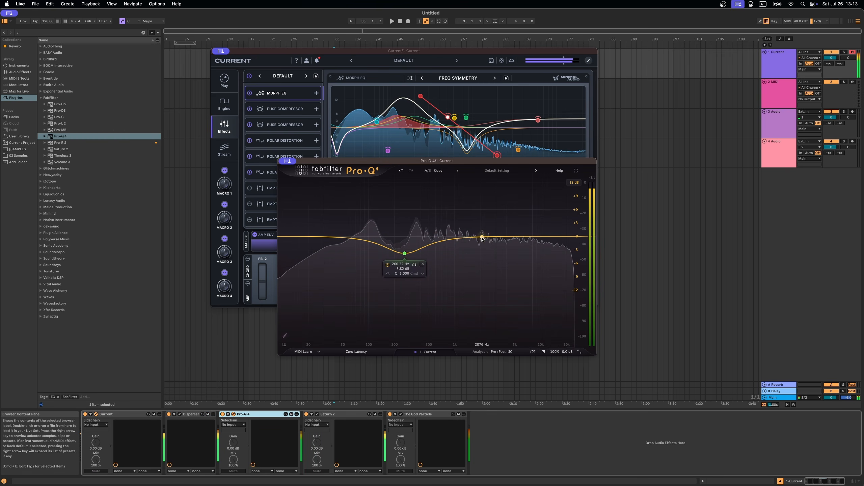
pyautogui.moveTo(482, 238); pyautogui.dragTo(478, 240)
pyautogui.moveTo(557, 236); pyautogui.dragTo(536, 234)
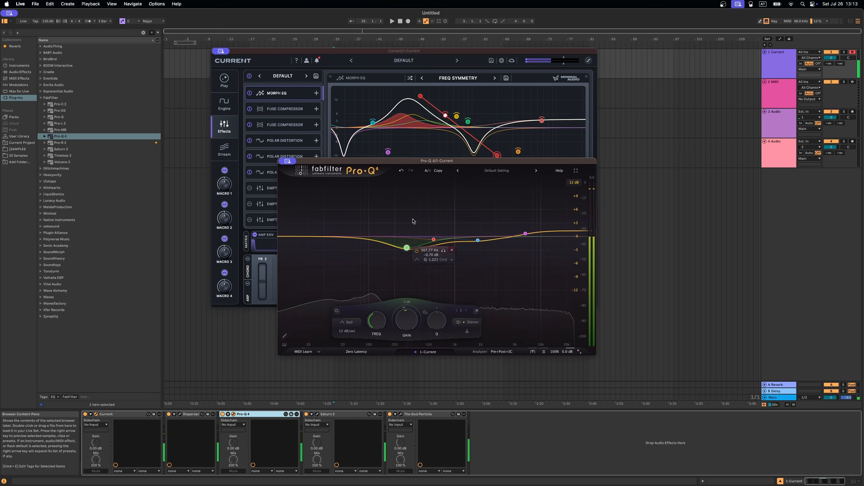
pyautogui.moveTo(406, 247)
pyautogui.mouseDown()
pyautogui.moveTo(408, 263)
pyautogui.moveTo(406, 247)
pyautogui.mouseUp()
# Step: Add Eventide Blackhole Immersive and lower the high band gain in its equalizer
pyautogui.click(41, 98)
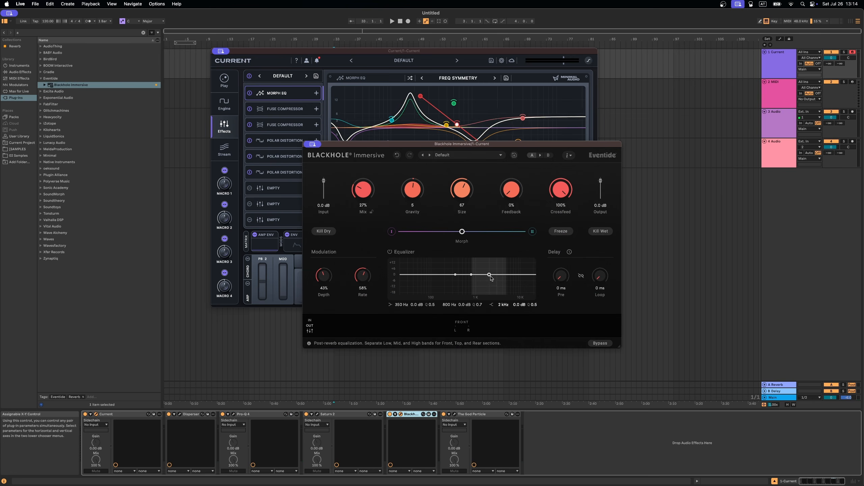
pyautogui.moveTo(489, 275); pyautogui.dragTo(491, 293)
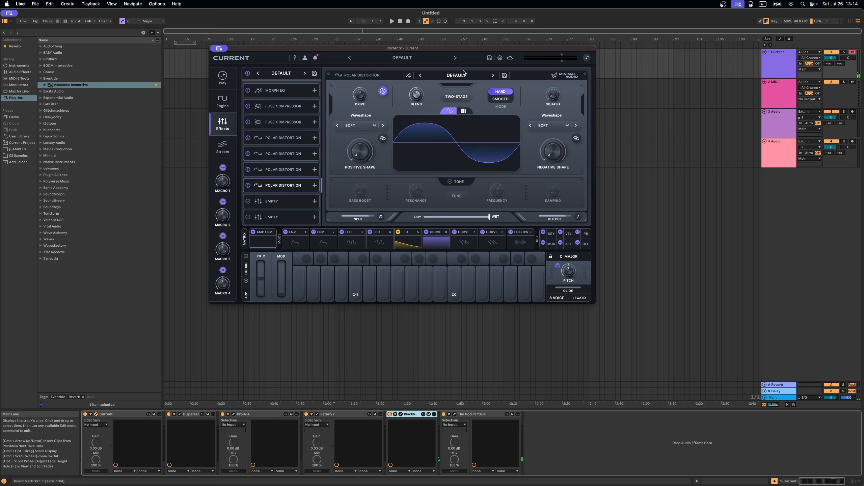
# Step: Load the Digicore preset on the fourth Polar Distortion
pyautogui.click(456, 74)
pyautogui.moveTo(463, 103)
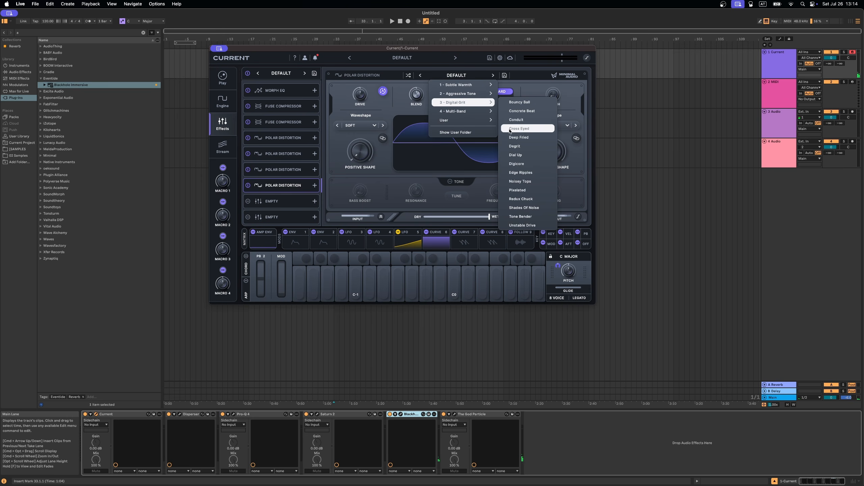
pyautogui.click(517, 164)
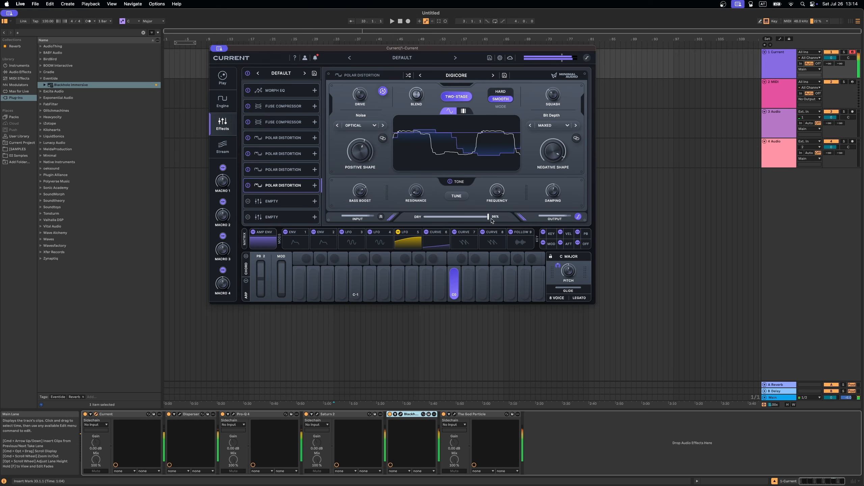
# Step: Step the fourth Polar Distortion to the Noisey Tops preset and turn its dry/wet mix toward dry
pyautogui.click(493, 76)
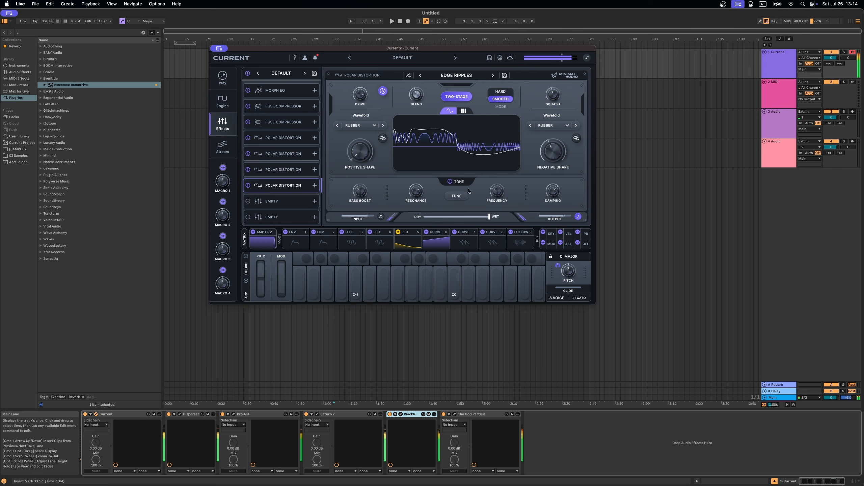
pyautogui.moveTo(488, 216)
pyautogui.mouseDown()
pyautogui.moveTo(424, 219)
pyautogui.moveTo(489, 218)
pyautogui.mouseUp()
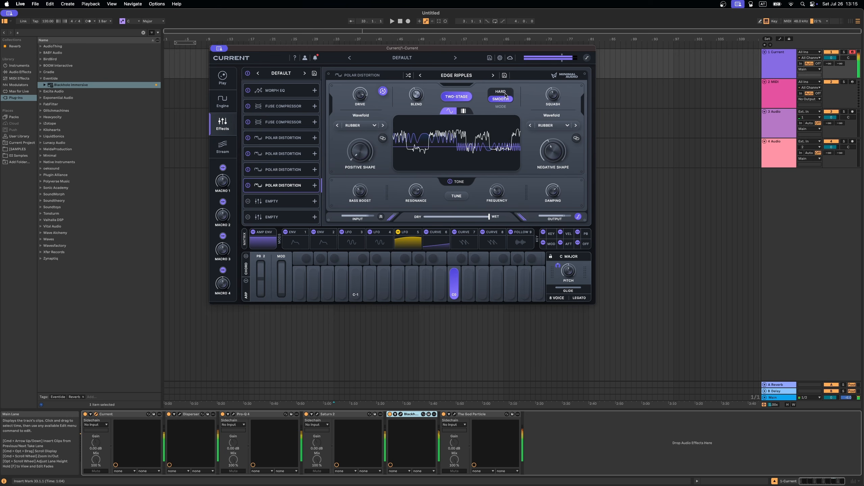
pyautogui.click(492, 75)
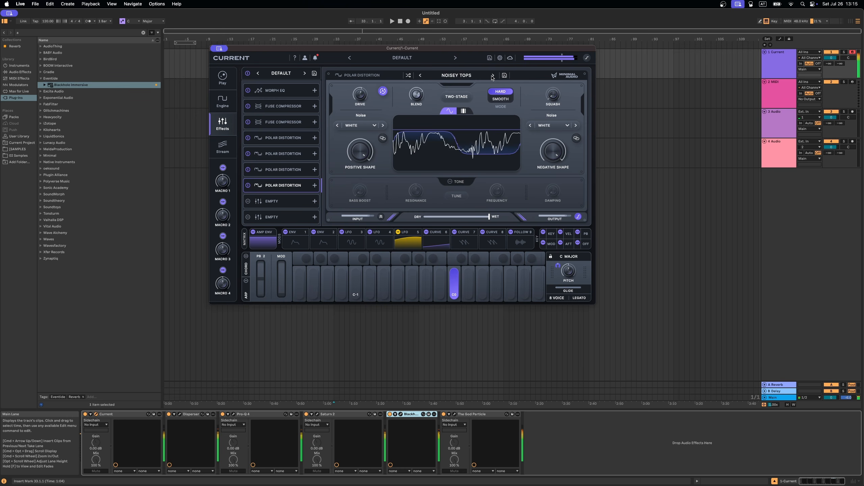
pyautogui.moveTo(488, 221); pyautogui.dragTo(424, 218)
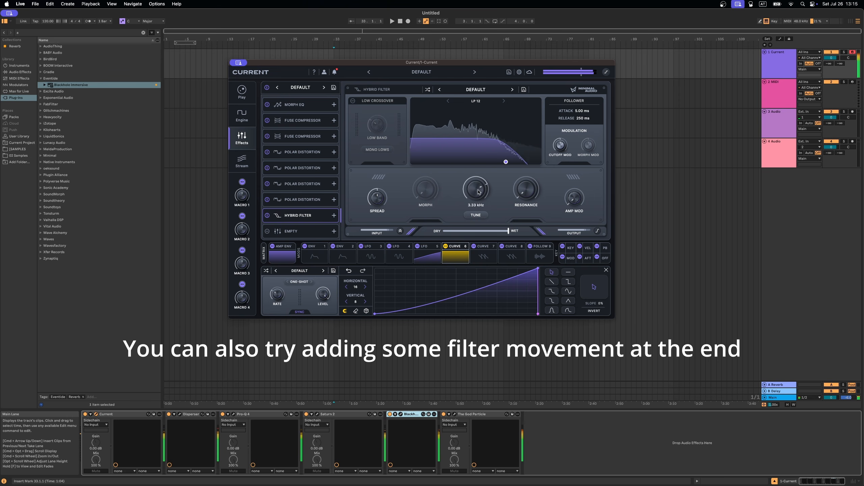
# Step: Lower the Hybrid Filter's cutoff to 441 Hz and audition the patch
pyautogui.moveTo(478, 190); pyautogui.dragTo(465, 227)
pyautogui.press('a')
pyautogui.press('a')
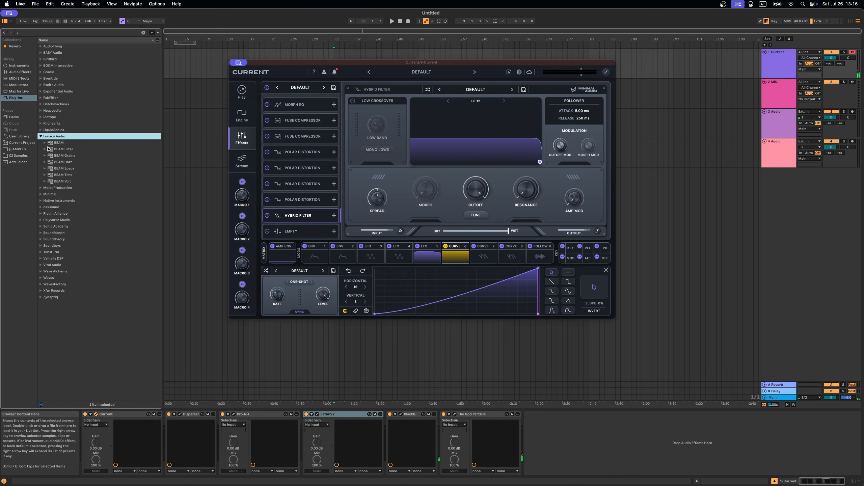
# Step: Load Lunacy Audio BEAM from the plug-in browser into the track's effect chain
pyautogui.press('Right')
pyautogui.press('Down')
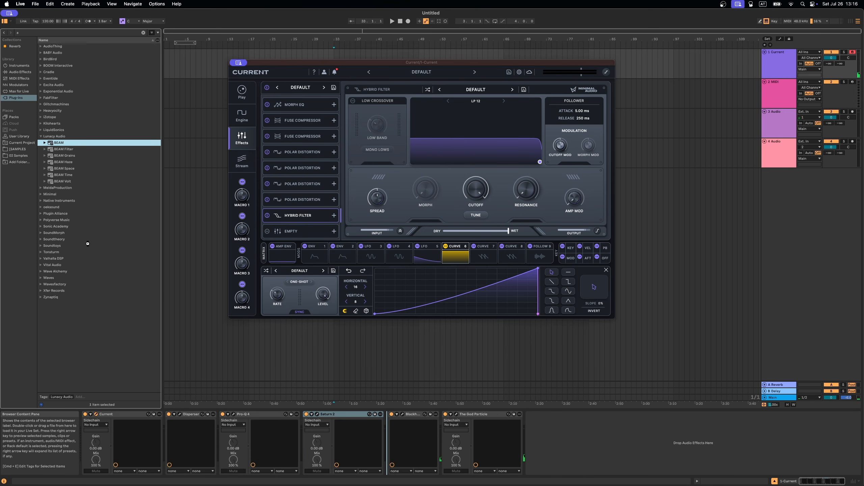
pyautogui.press('Return')
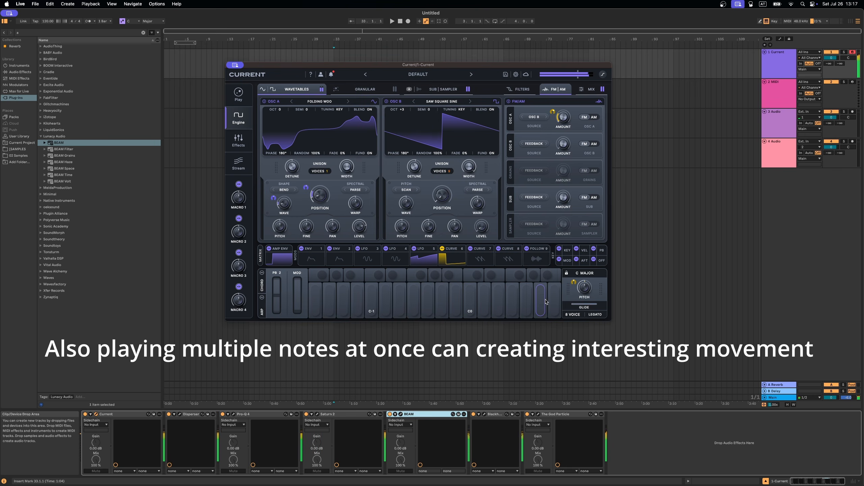
# Step: Play several notes at once across octaves on the computer keyboard to audition the movement through BEAM
pyautogui.press('a')
pyautogui.press('k')
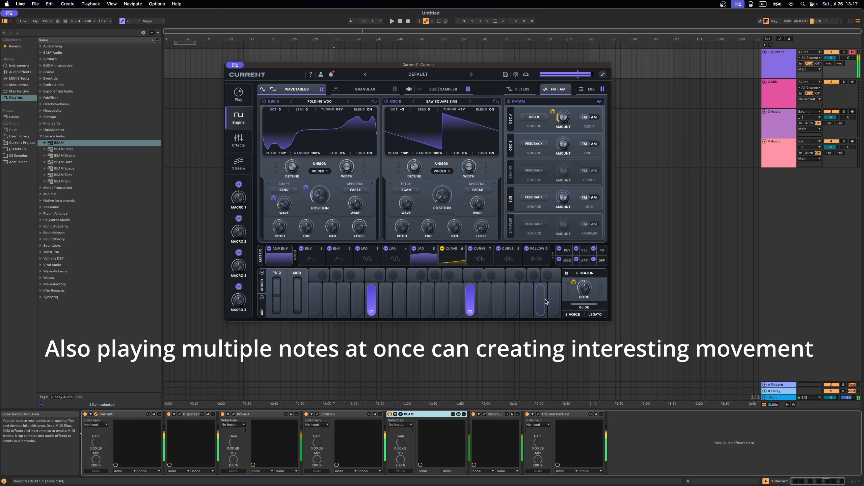
pyautogui.click(390, 415)
pyautogui.press('a')
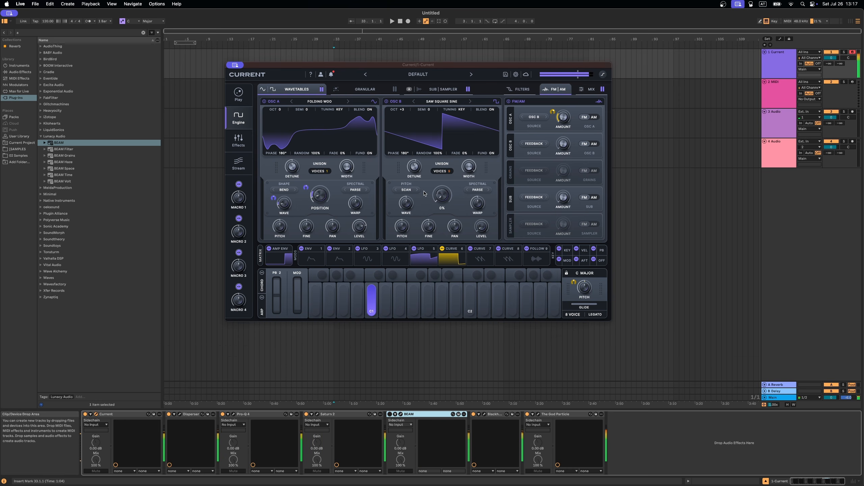
pyautogui.press('j')
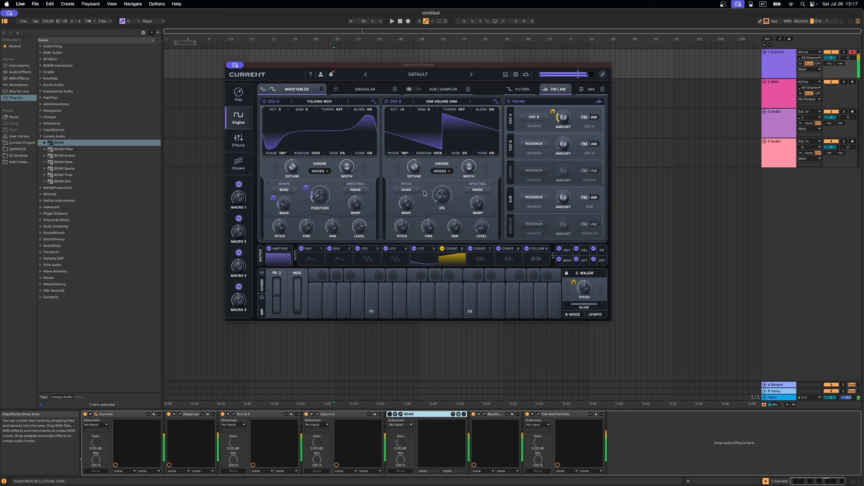
pyautogui.press('z')
pyautogui.press('z')
pyautogui.press('a')
pyautogui.press('j')
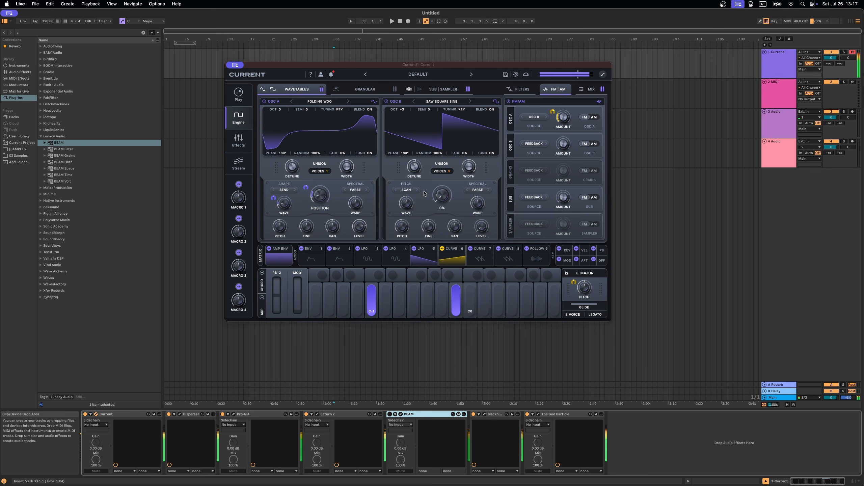
pyautogui.press('x')
pyautogui.press('a')
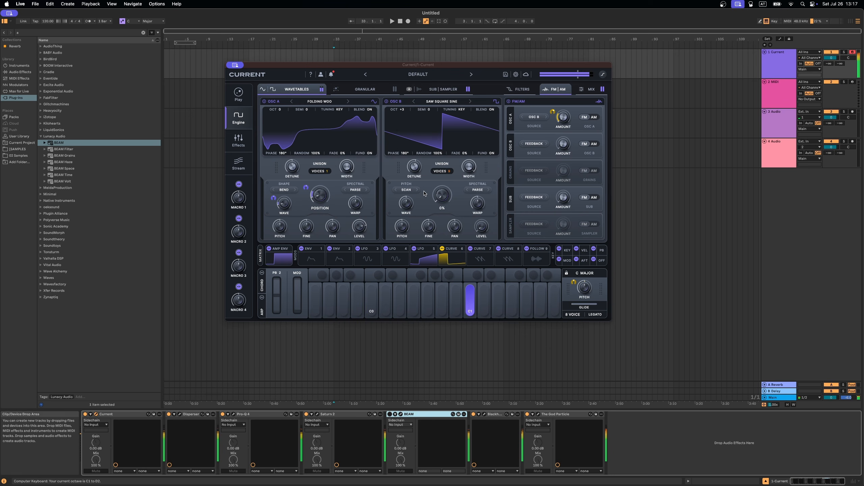
pyautogui.press('j')
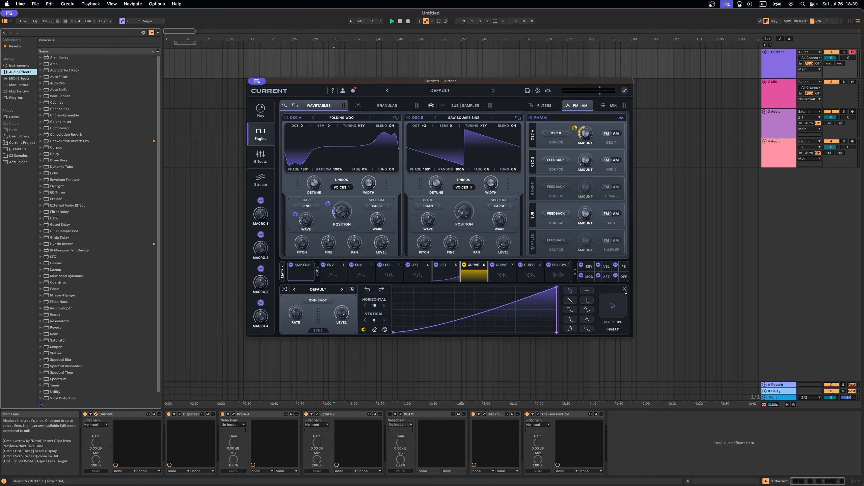
# Step: Close the curve editor, set Current's glide to 324 ms, and play notes to hear it
pyautogui.click(624, 289)
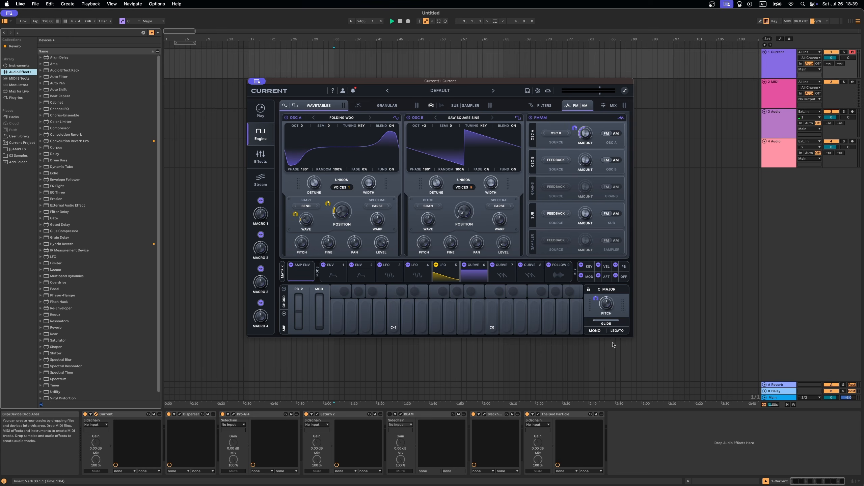
pyautogui.moveTo(612, 320); pyautogui.dragTo(629, 321)
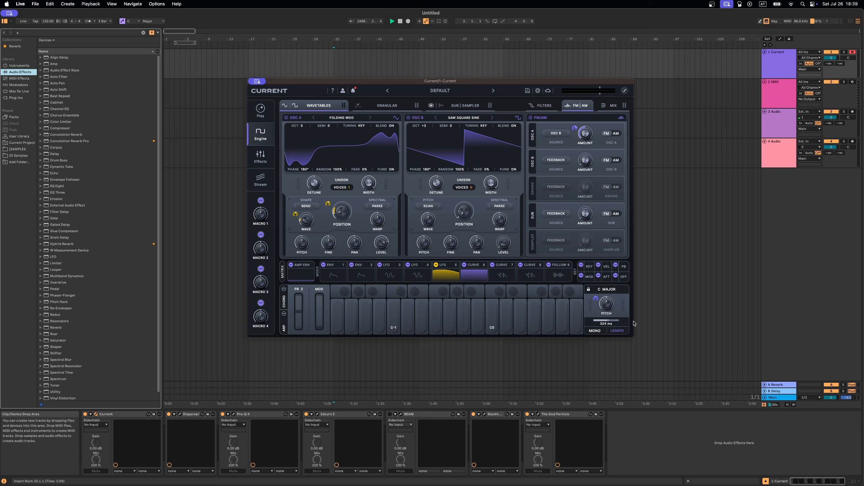
pyautogui.press('a')
pyautogui.press('h')
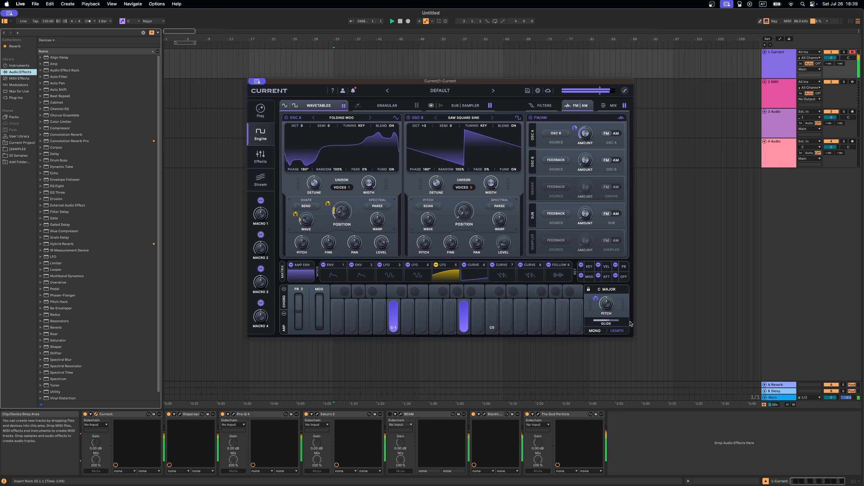
pyautogui.press('f')
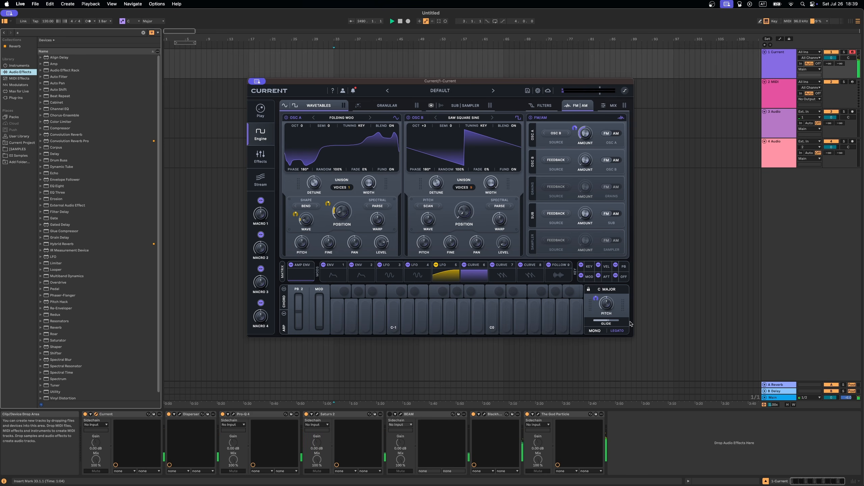
# Step: Add the B.S Waveshaper Max for Live device after Saturn 2 and randomize its shaping curve
pyautogui.click(18, 91)
pyautogui.moveTo(68, 219); pyautogui.dragTo(391, 428)
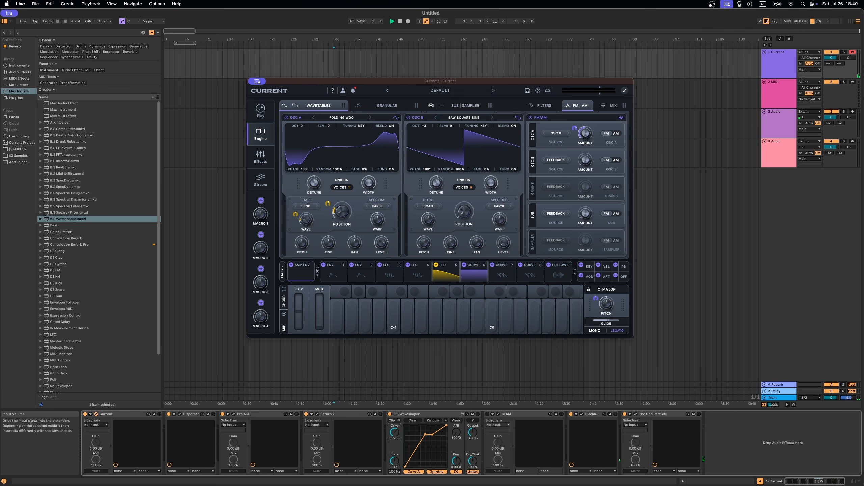
pyautogui.click(432, 420)
pyautogui.click(441, 415)
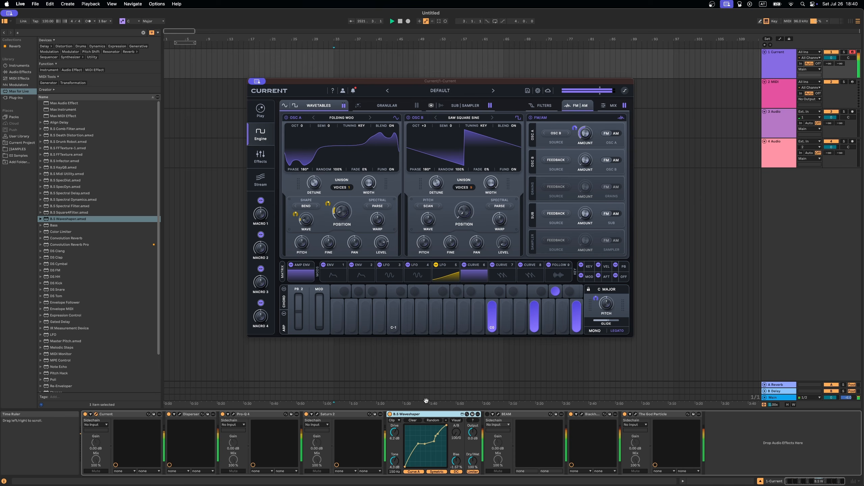
# Step: Play overlapping notes in lower and higher octaves to audition the waveshaped patch
pyautogui.press('z')
pyautogui.press('z')
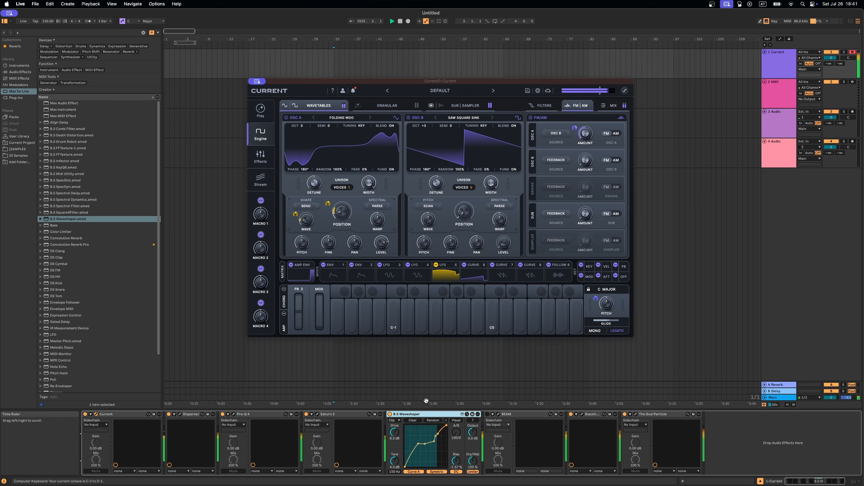
pyautogui.press('g')
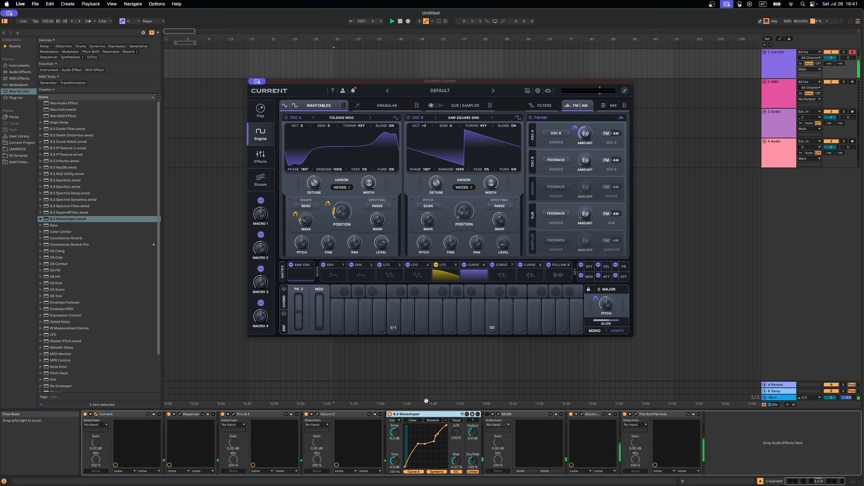
pyautogui.press('x')
pyautogui.press('a')
pyautogui.press('k')
pyautogui.press('g')
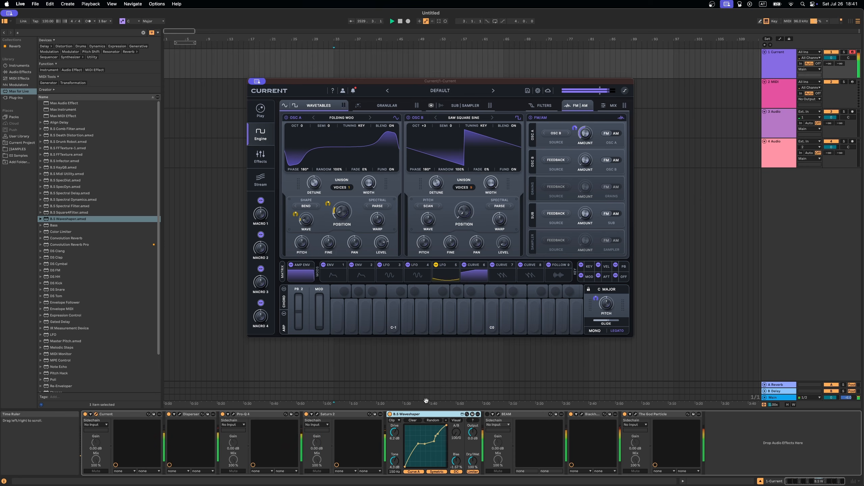
pyautogui.press('l')
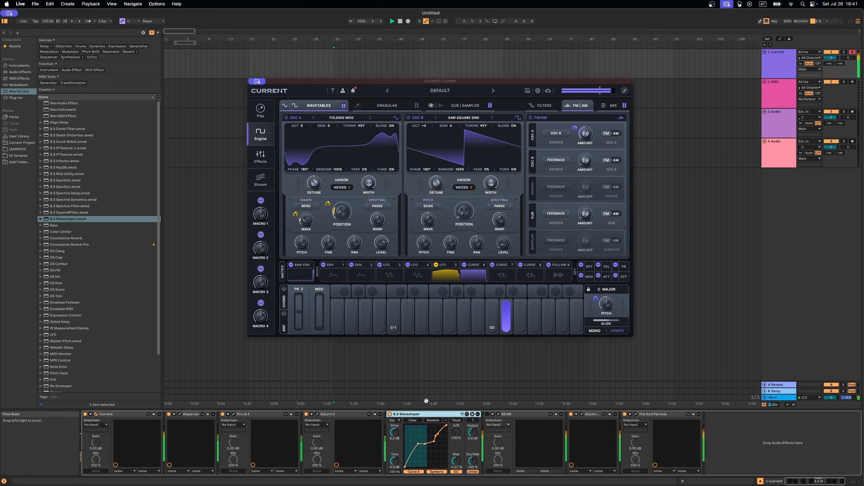
pyautogui.press('a')
pyautogui.press('g')
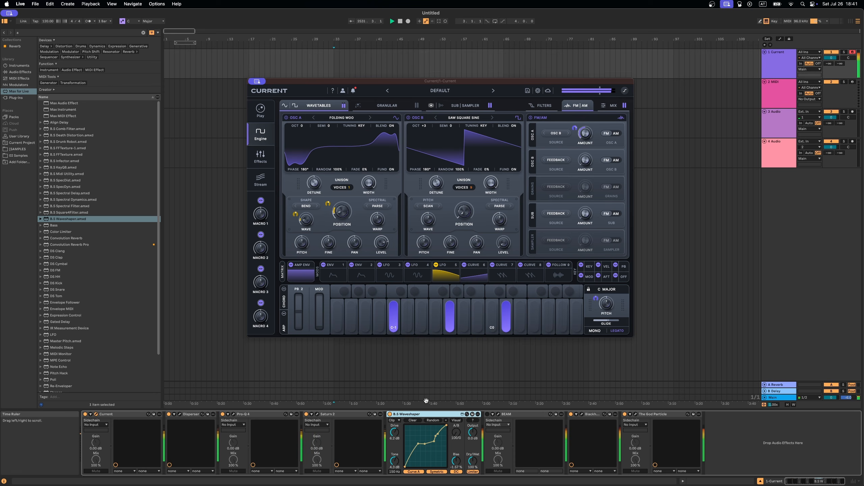
pyautogui.press('d')
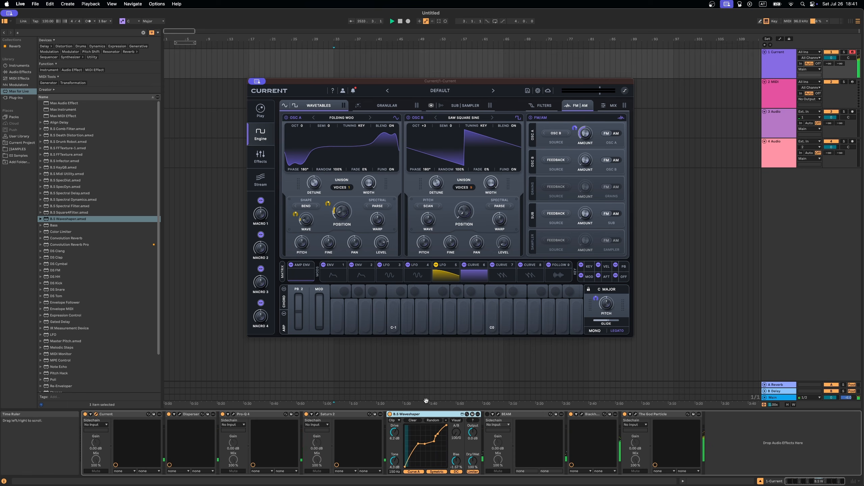
pyautogui.press('x')
pyautogui.press('x')
pyautogui.press('a')
pyautogui.press('l')
pyautogui.press('k')
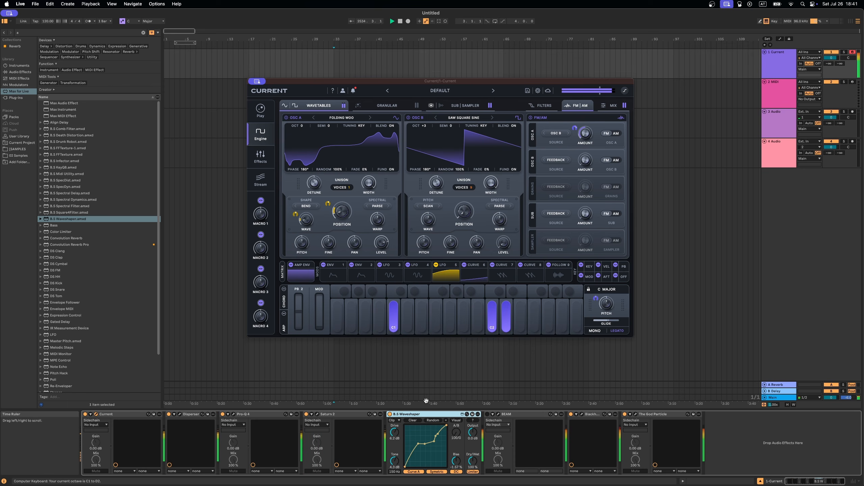
pyautogui.press('g')
pyautogui.press('d')
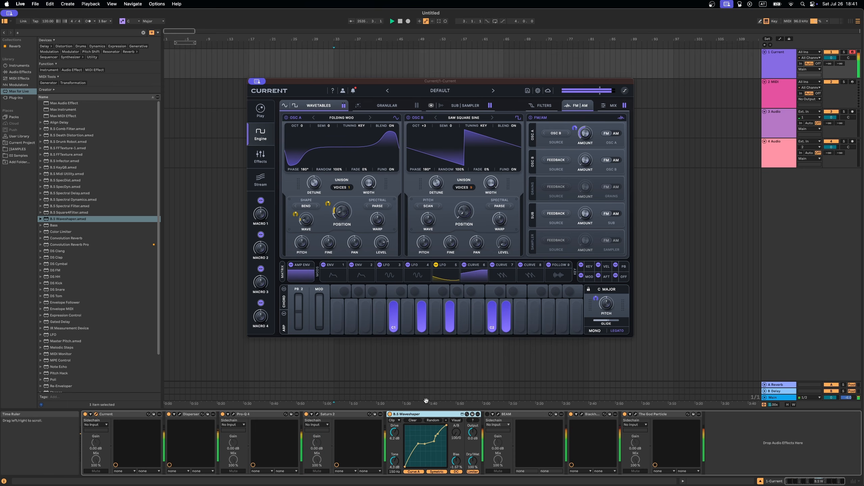
pyautogui.press('z')
pyautogui.press('z')
pyautogui.press('a')
pyautogui.press('g')
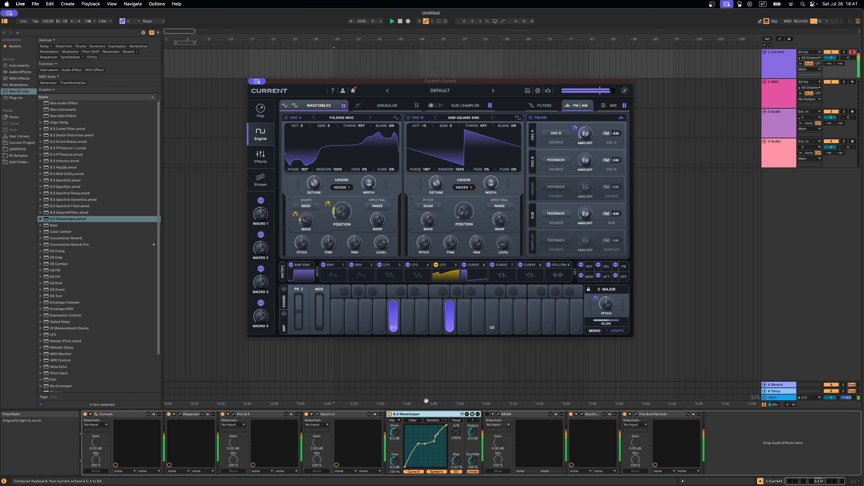